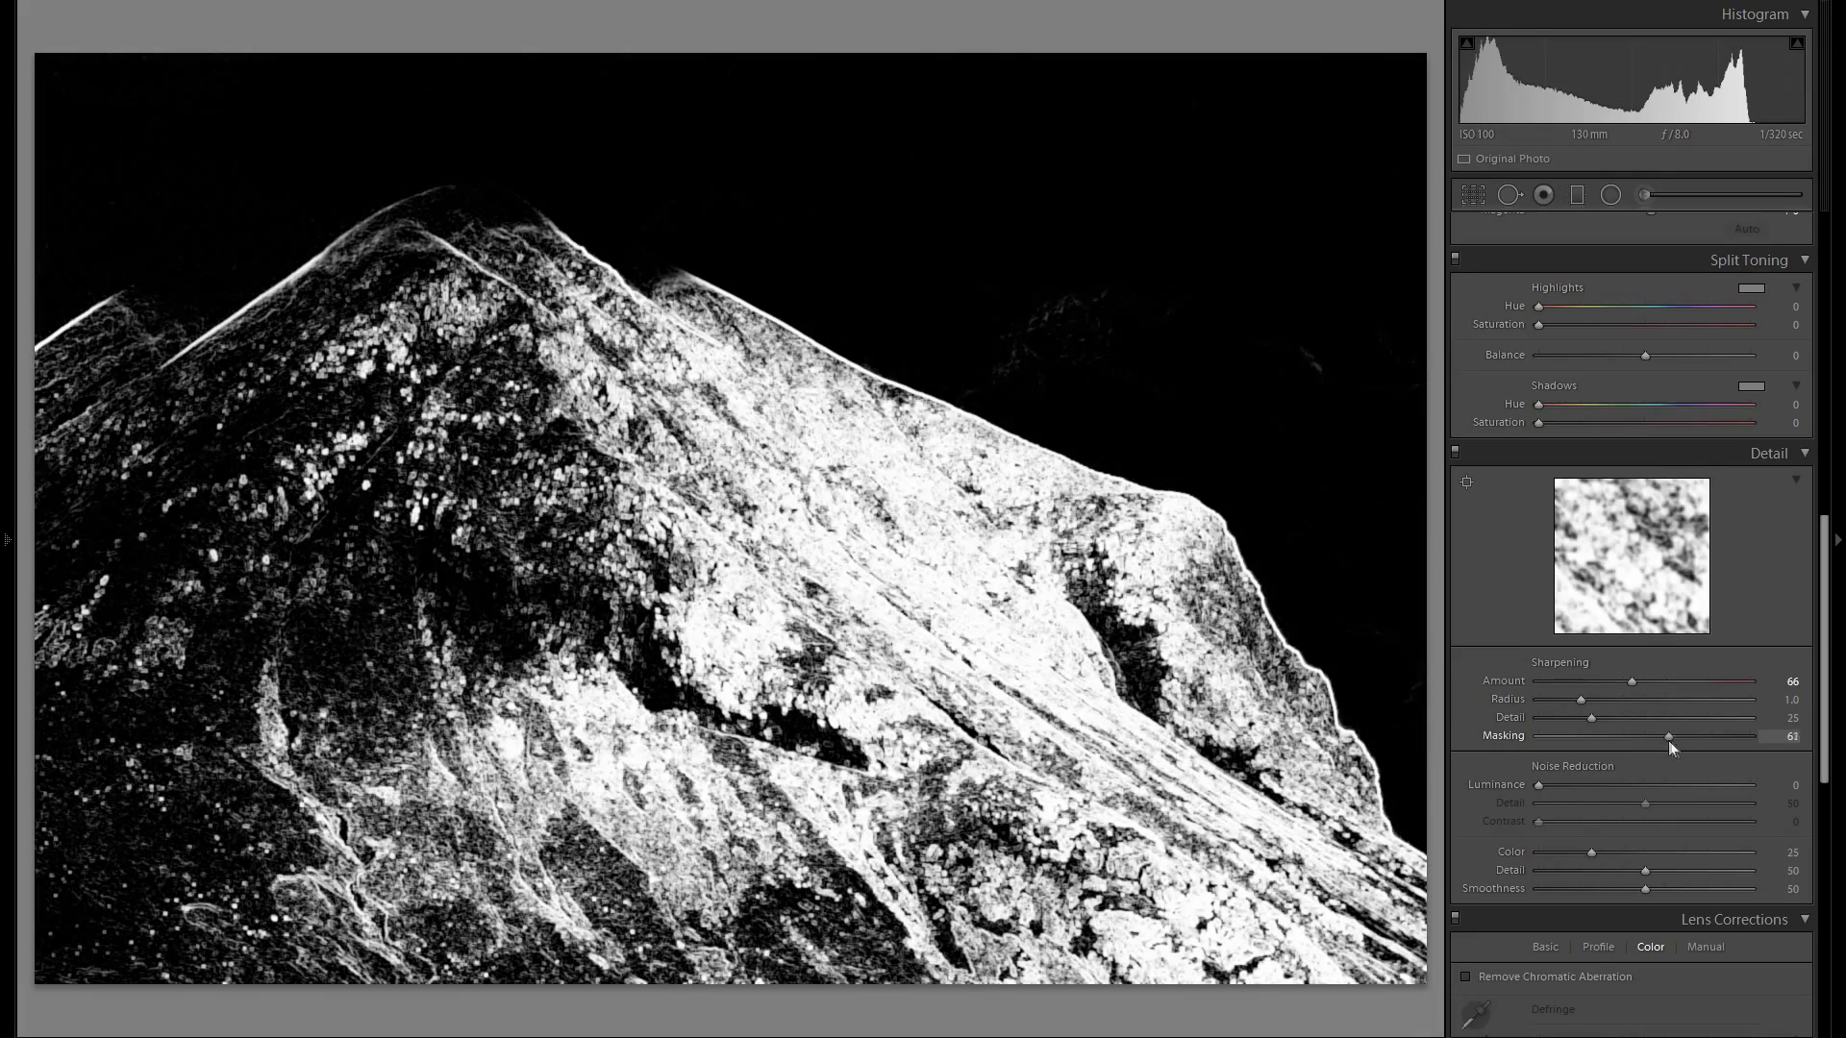
# Add a post-crop vignette with amount −17 and midpoint 36.
pyautogui.scroll(-4, 1648, 700)
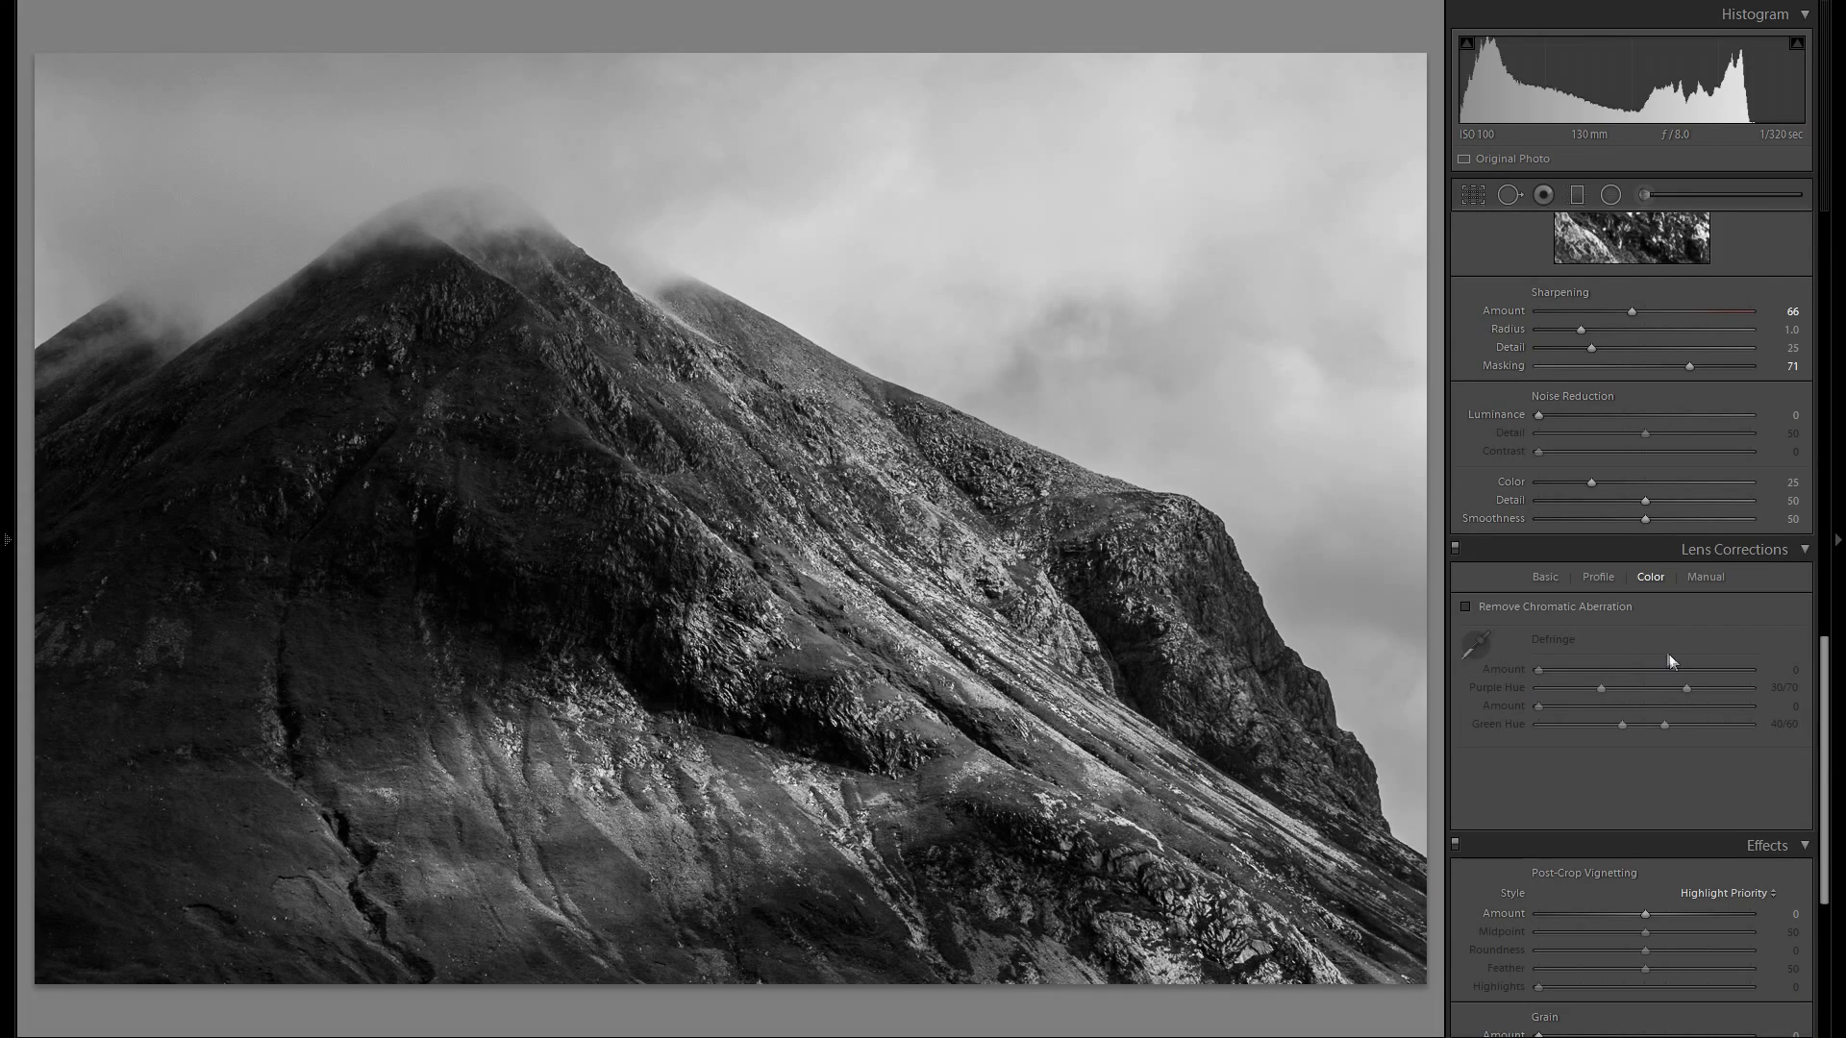
pyautogui.scroll(-5, 1669, 654)
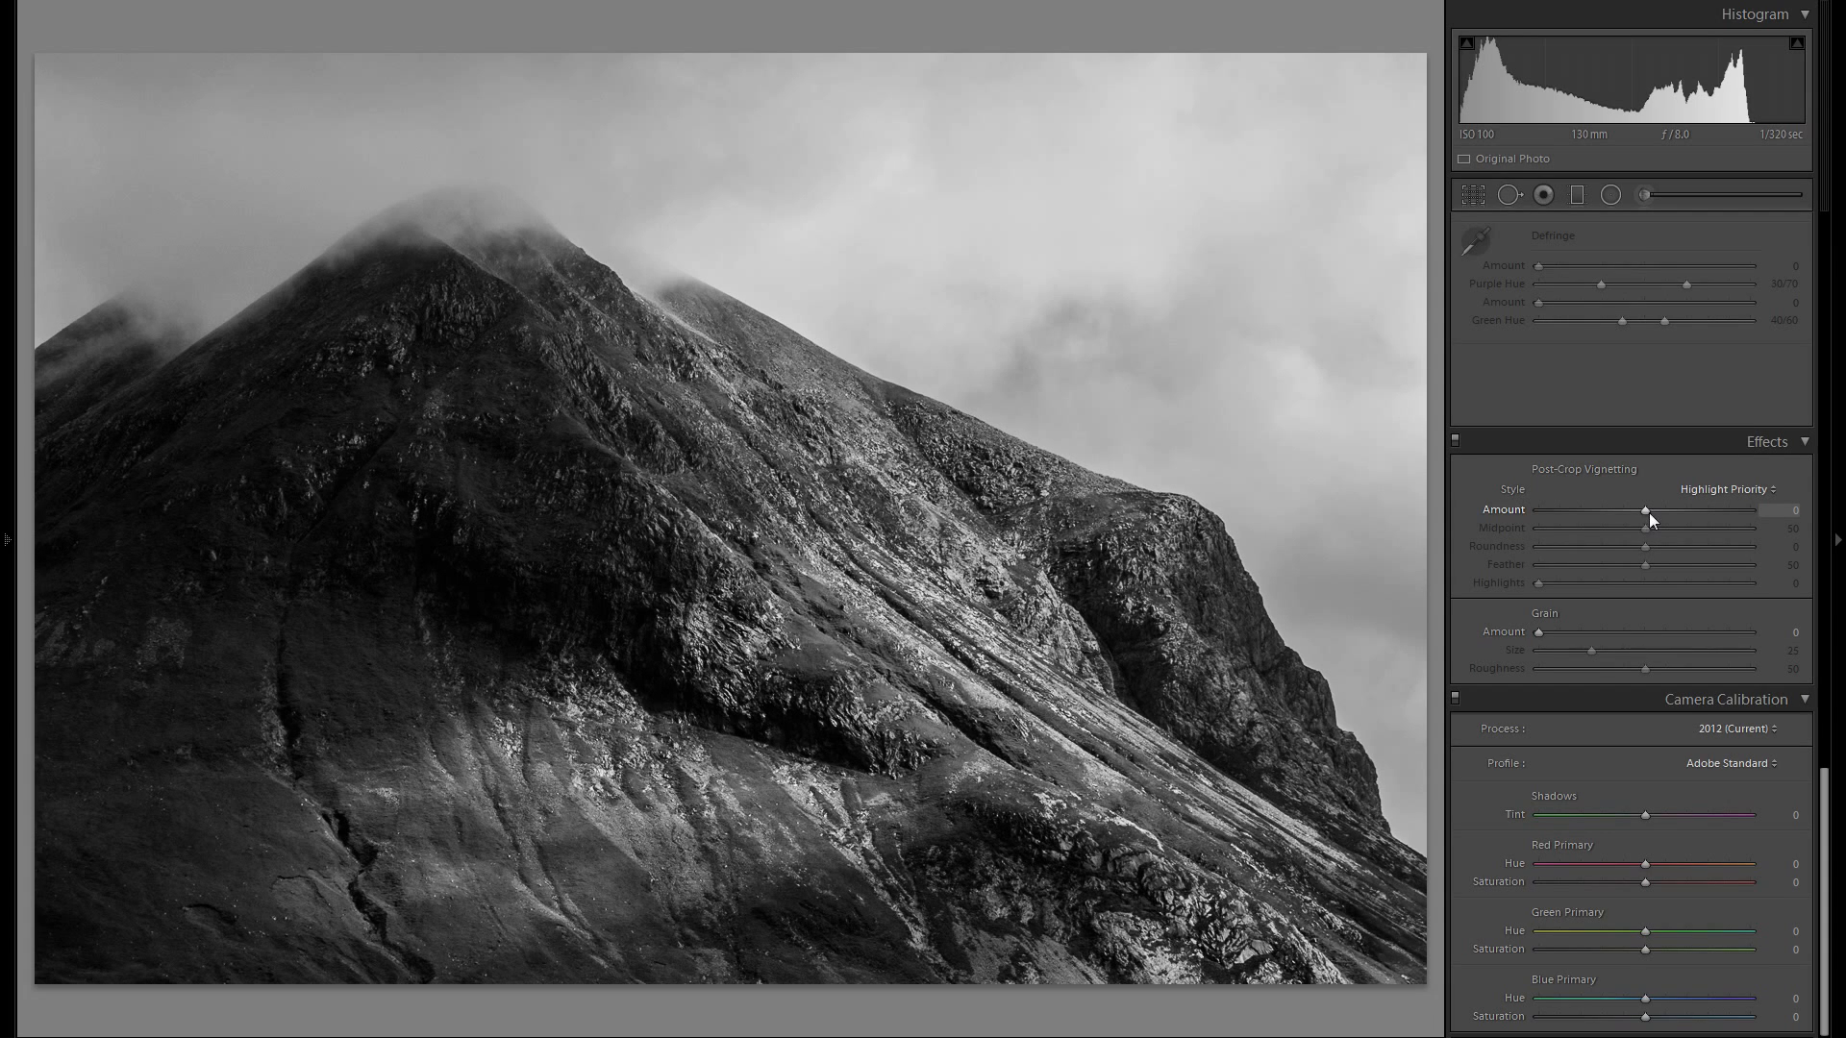
pyautogui.moveTo(1646, 511)
pyautogui.mouseDown()
pyautogui.moveTo(1613, 532)
pyautogui.moveTo(1632, 513)
pyautogui.mouseUp()
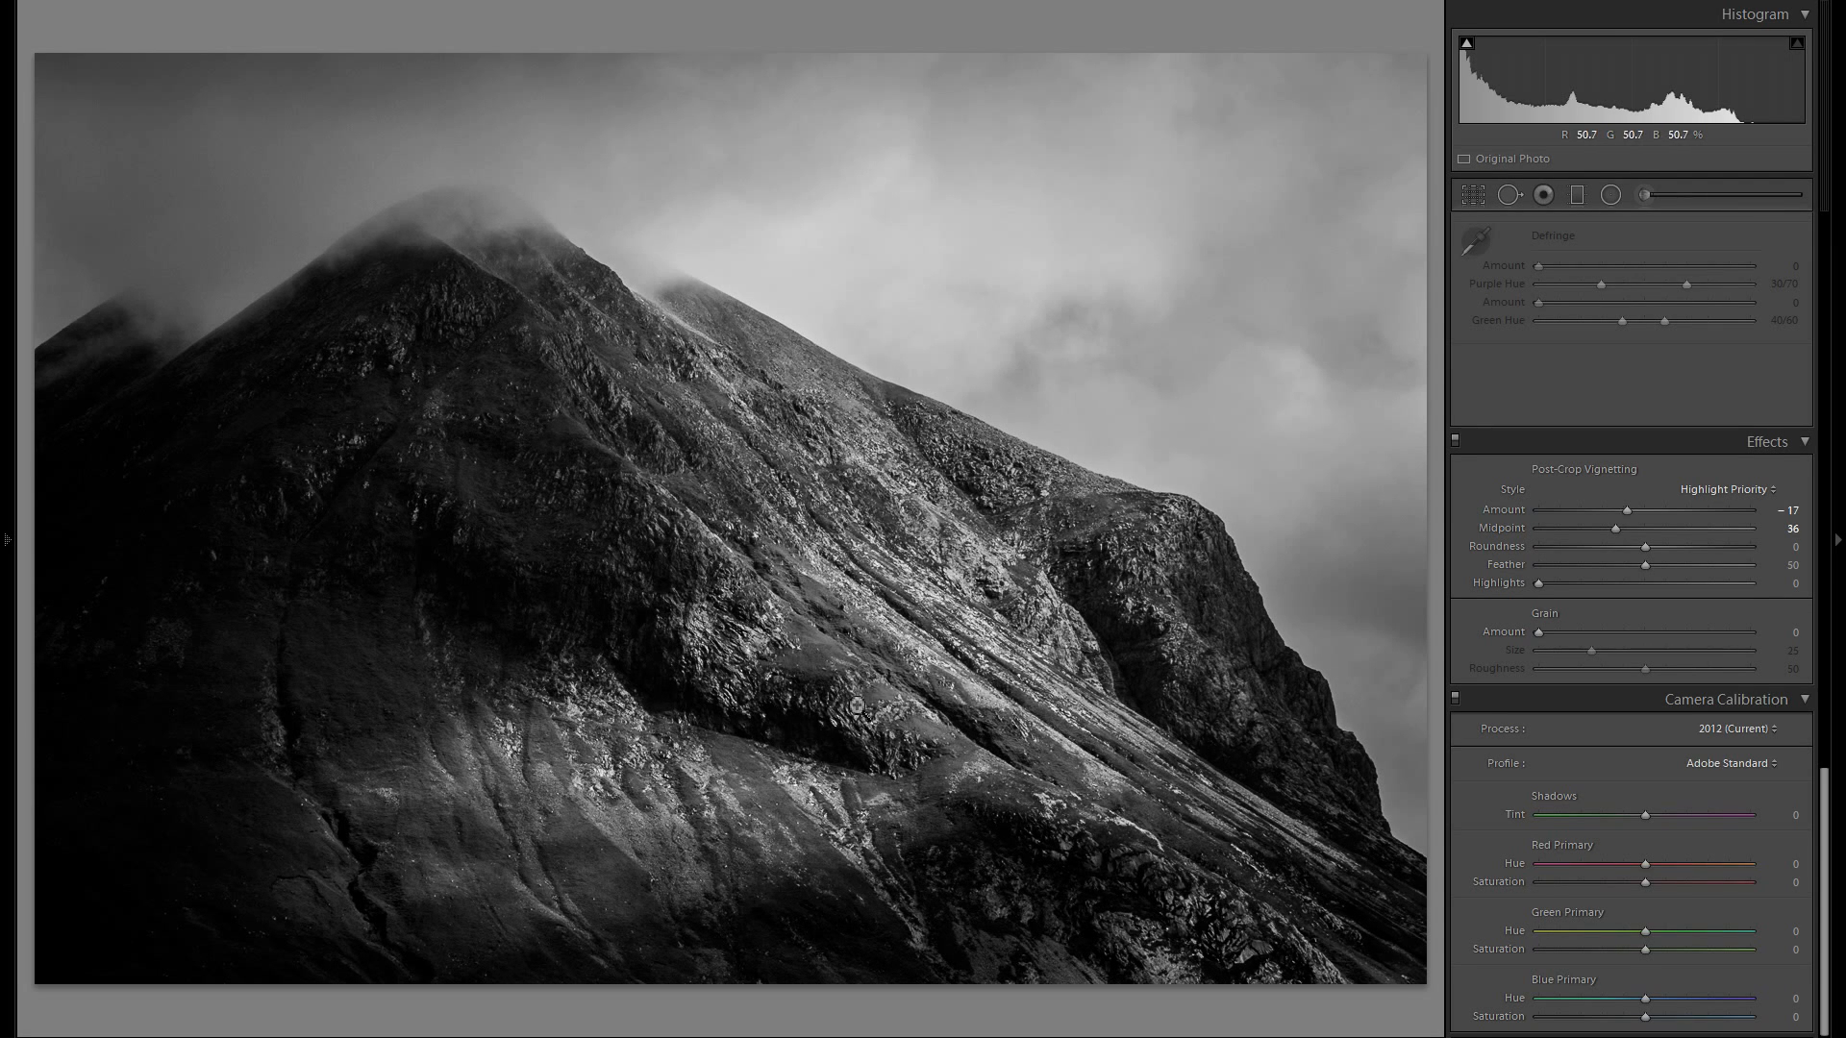
# Compare the color and black-and-white treatments of the photo and leave it in Color.
pyautogui.scroll(15, 1644, 557)
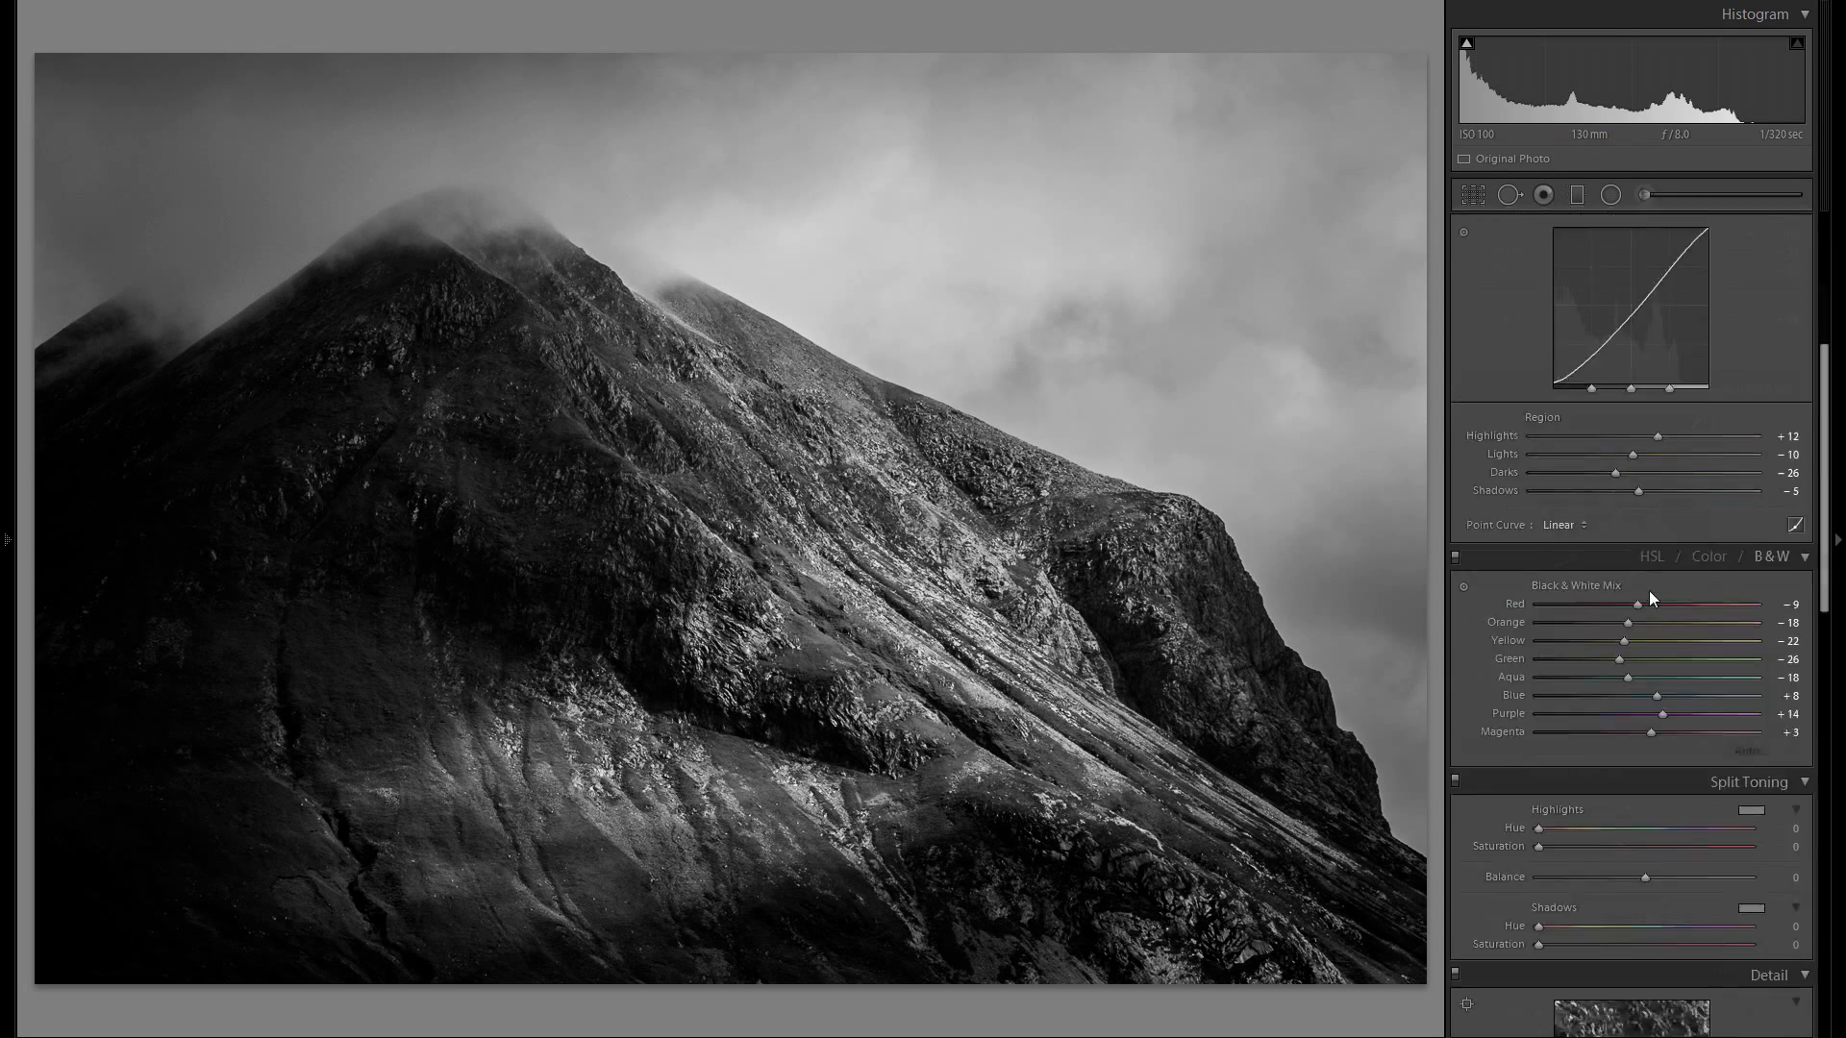
pyautogui.click(1692, 261)
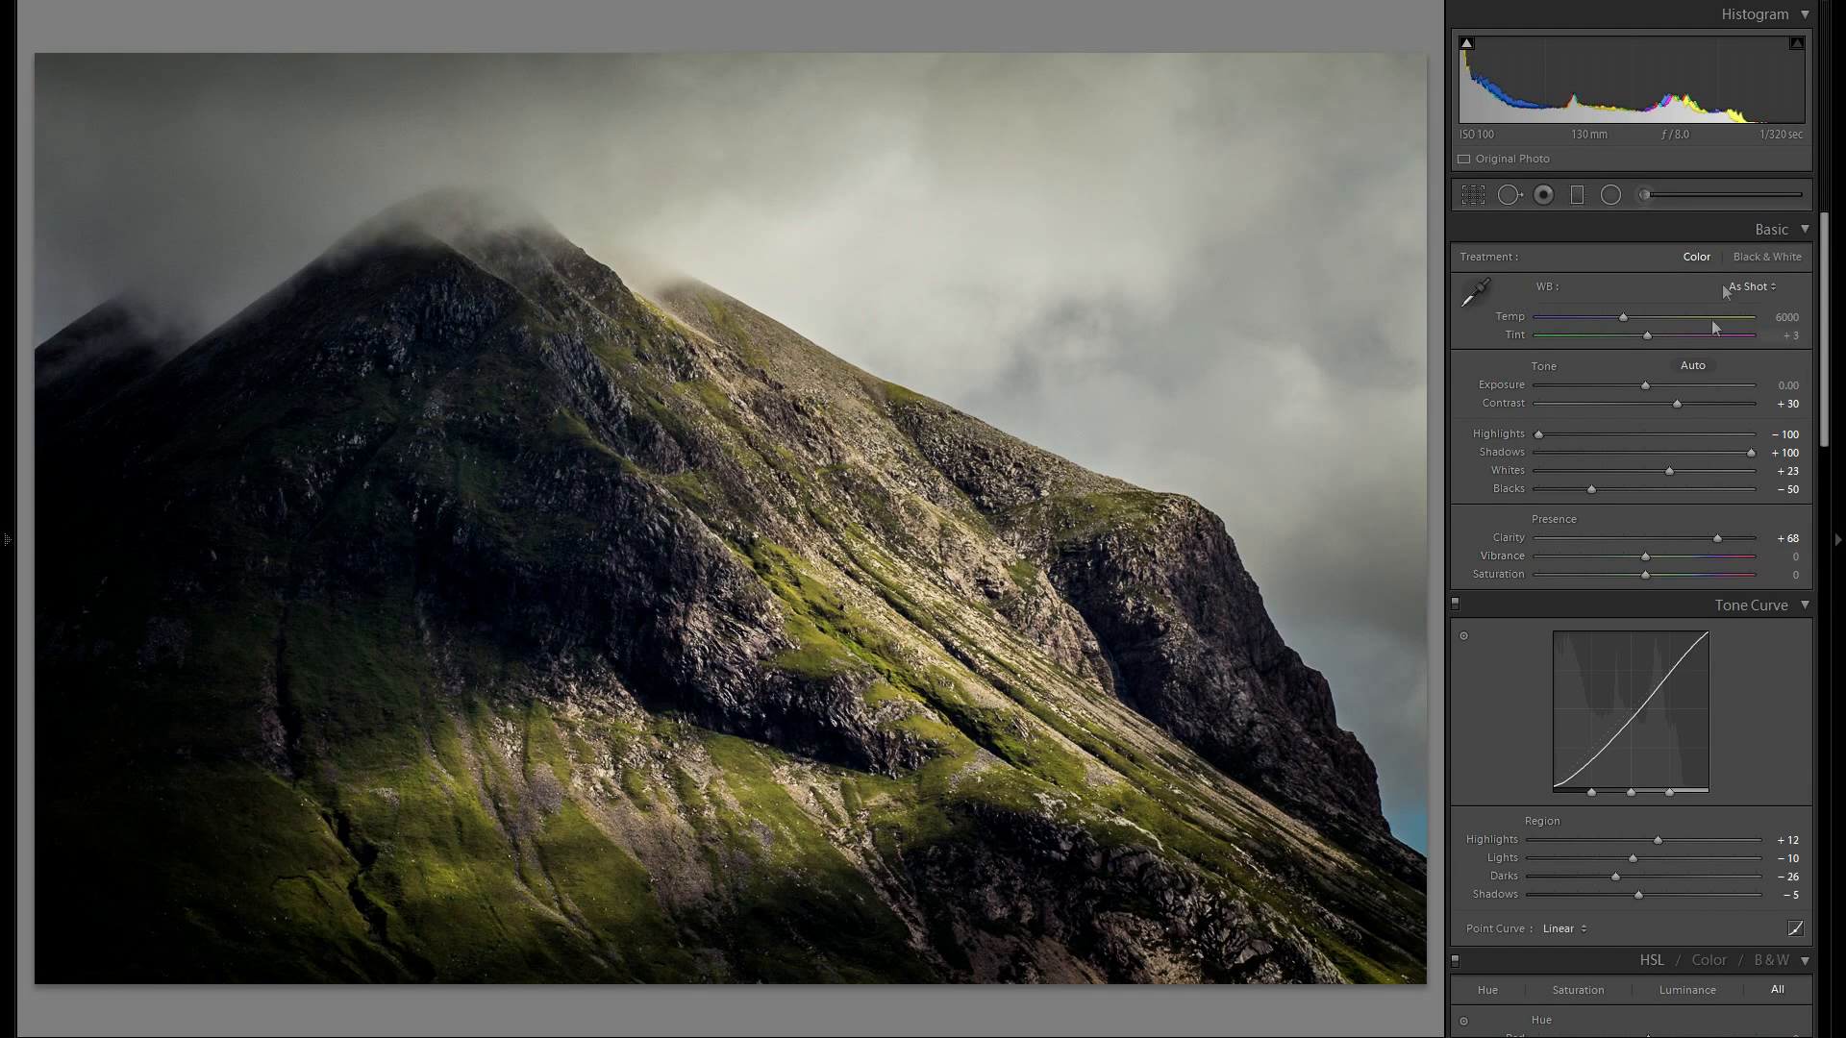
pyautogui.click(1759, 257)
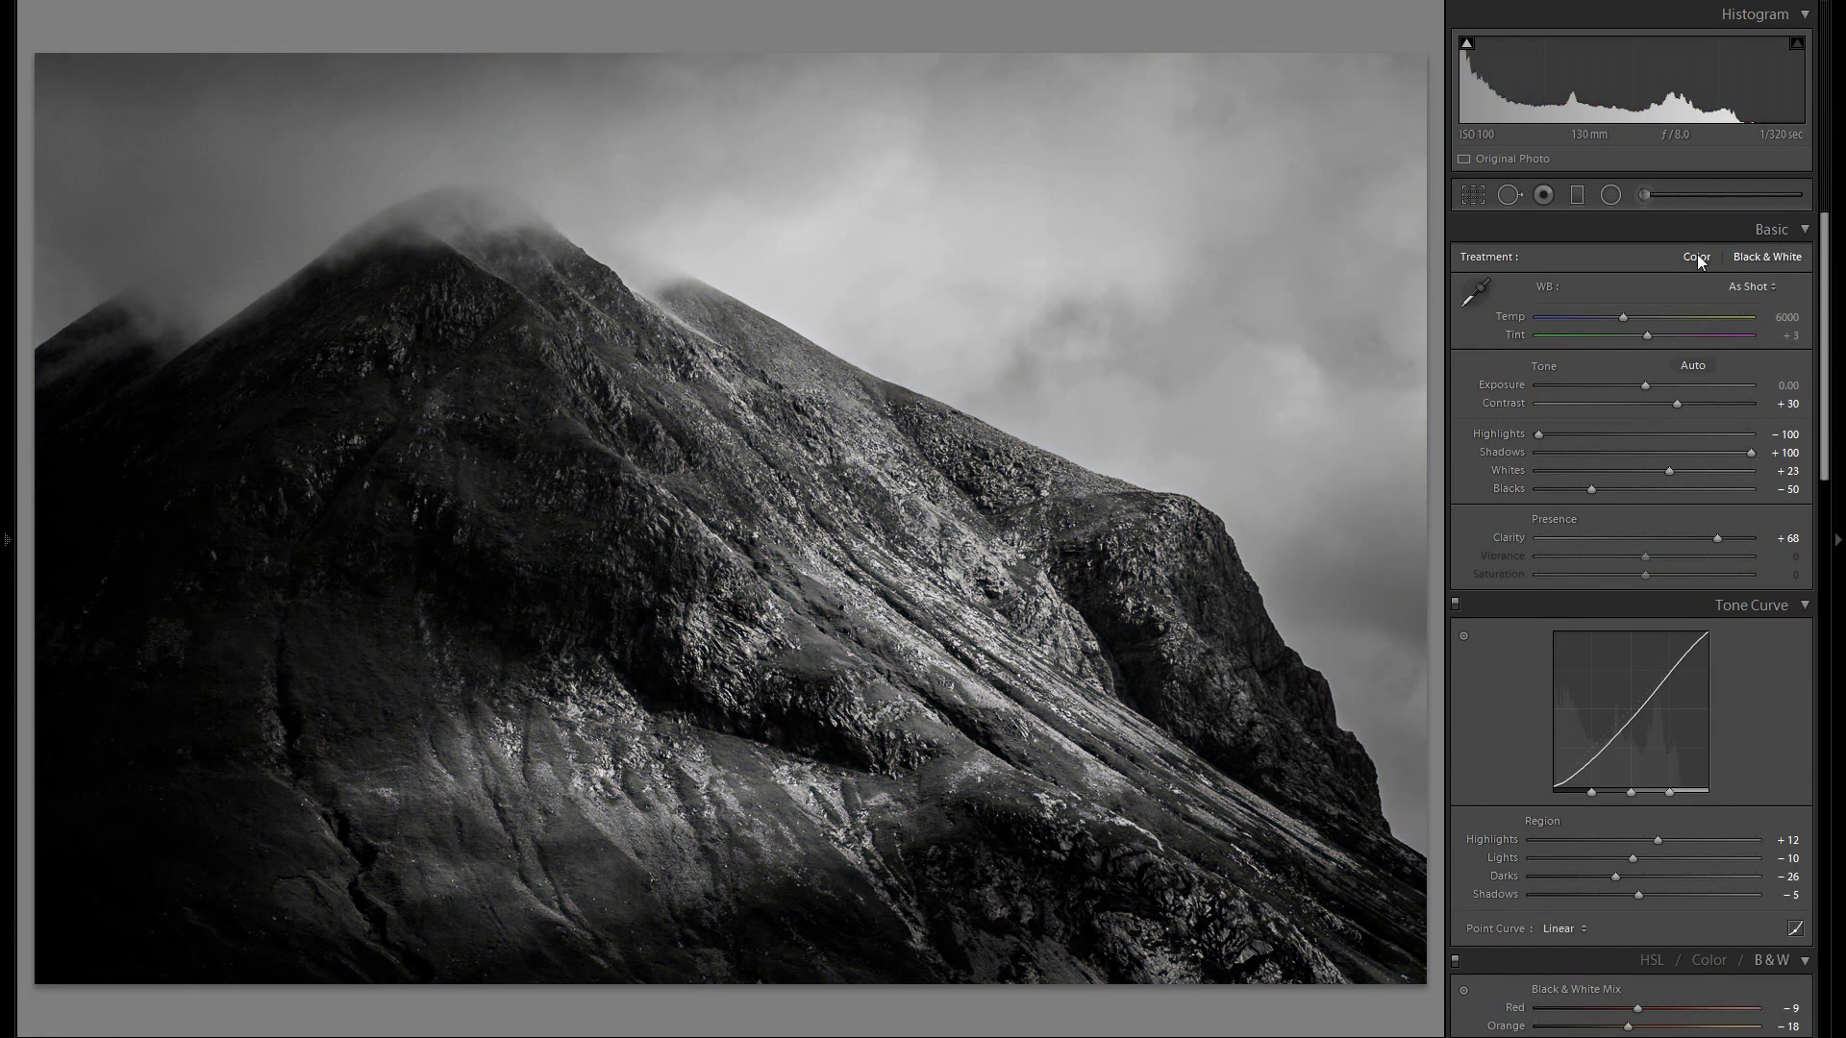
pyautogui.click(1697, 254)
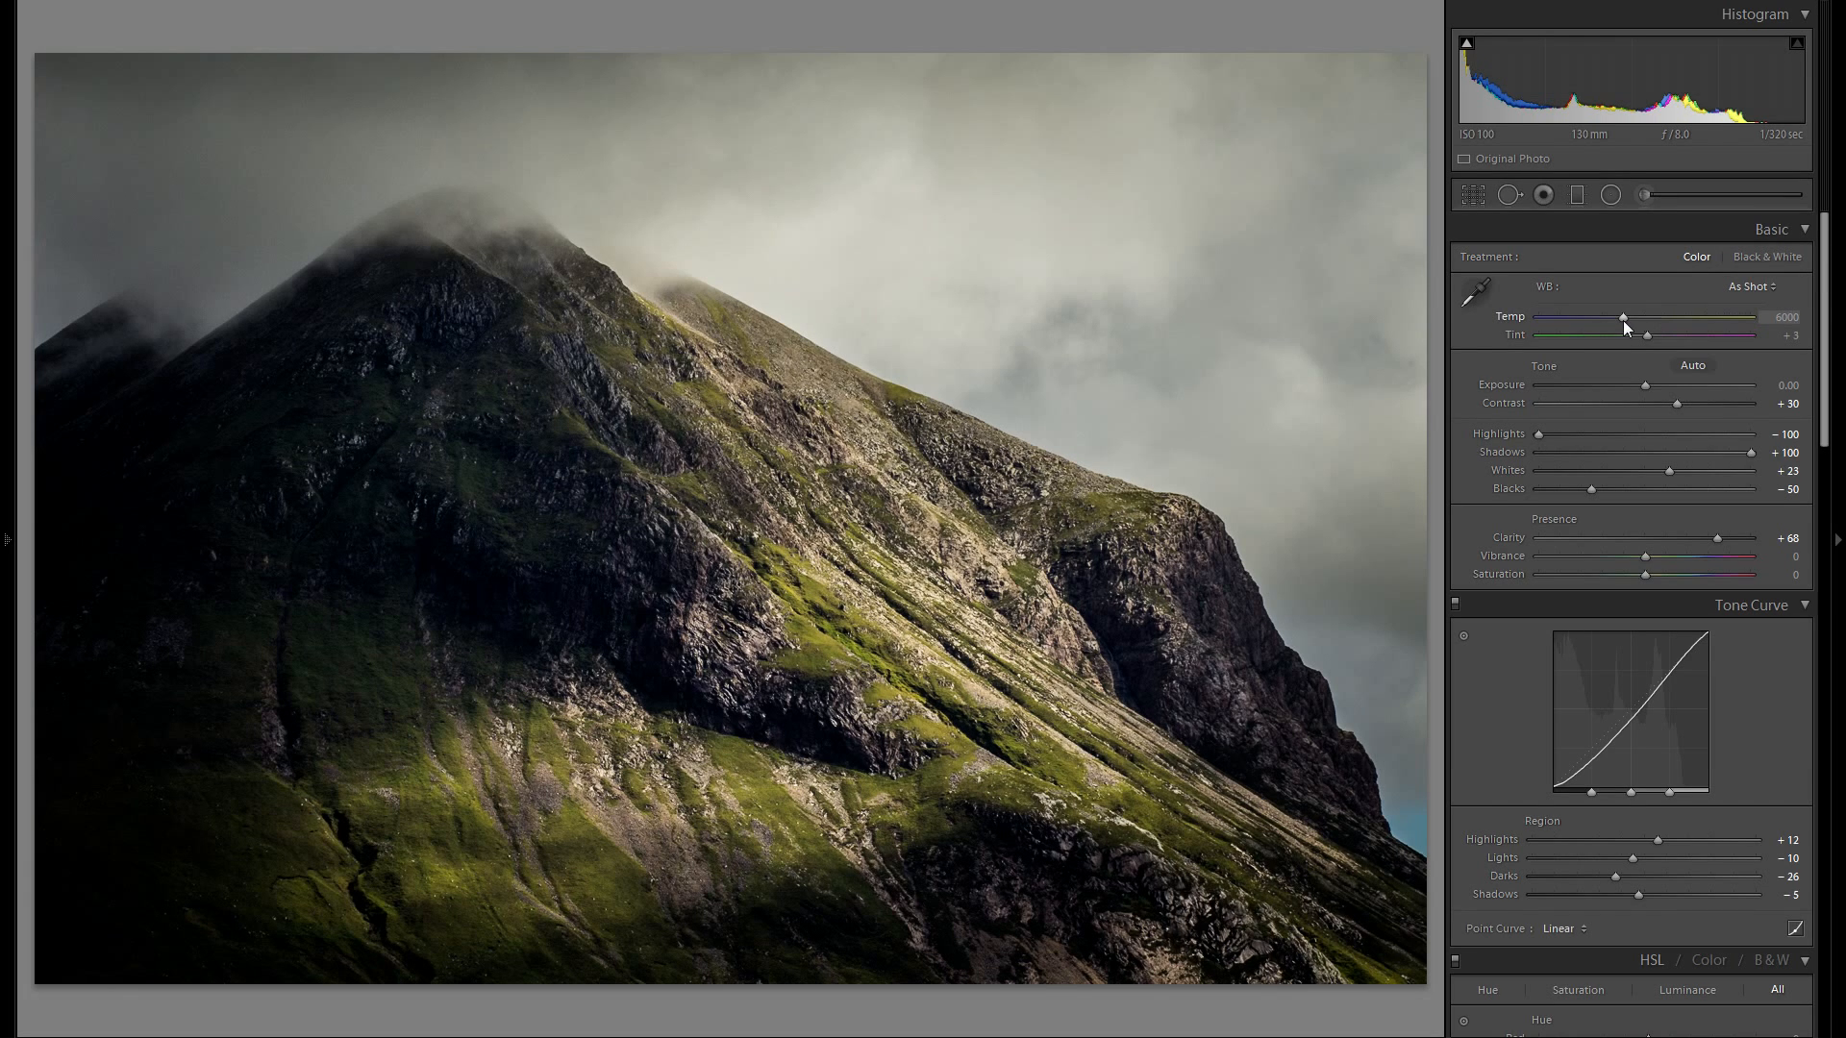
# Set the white balance temperature to 5575 and reset the tint to its default.
pyautogui.moveTo(1625, 326)
pyautogui.mouseDown()
pyautogui.moveTo(1603, 322)
pyautogui.moveTo(1660, 332)
pyautogui.moveTo(1618, 333)
pyautogui.mouseUp()
pyautogui.moveTo(1647, 339)
pyautogui.mouseDown()
pyautogui.moveTo(1661, 347)
pyautogui.moveTo(1641, 342)
pyautogui.mouseUp()
pyautogui.doubleClick(1518, 336)
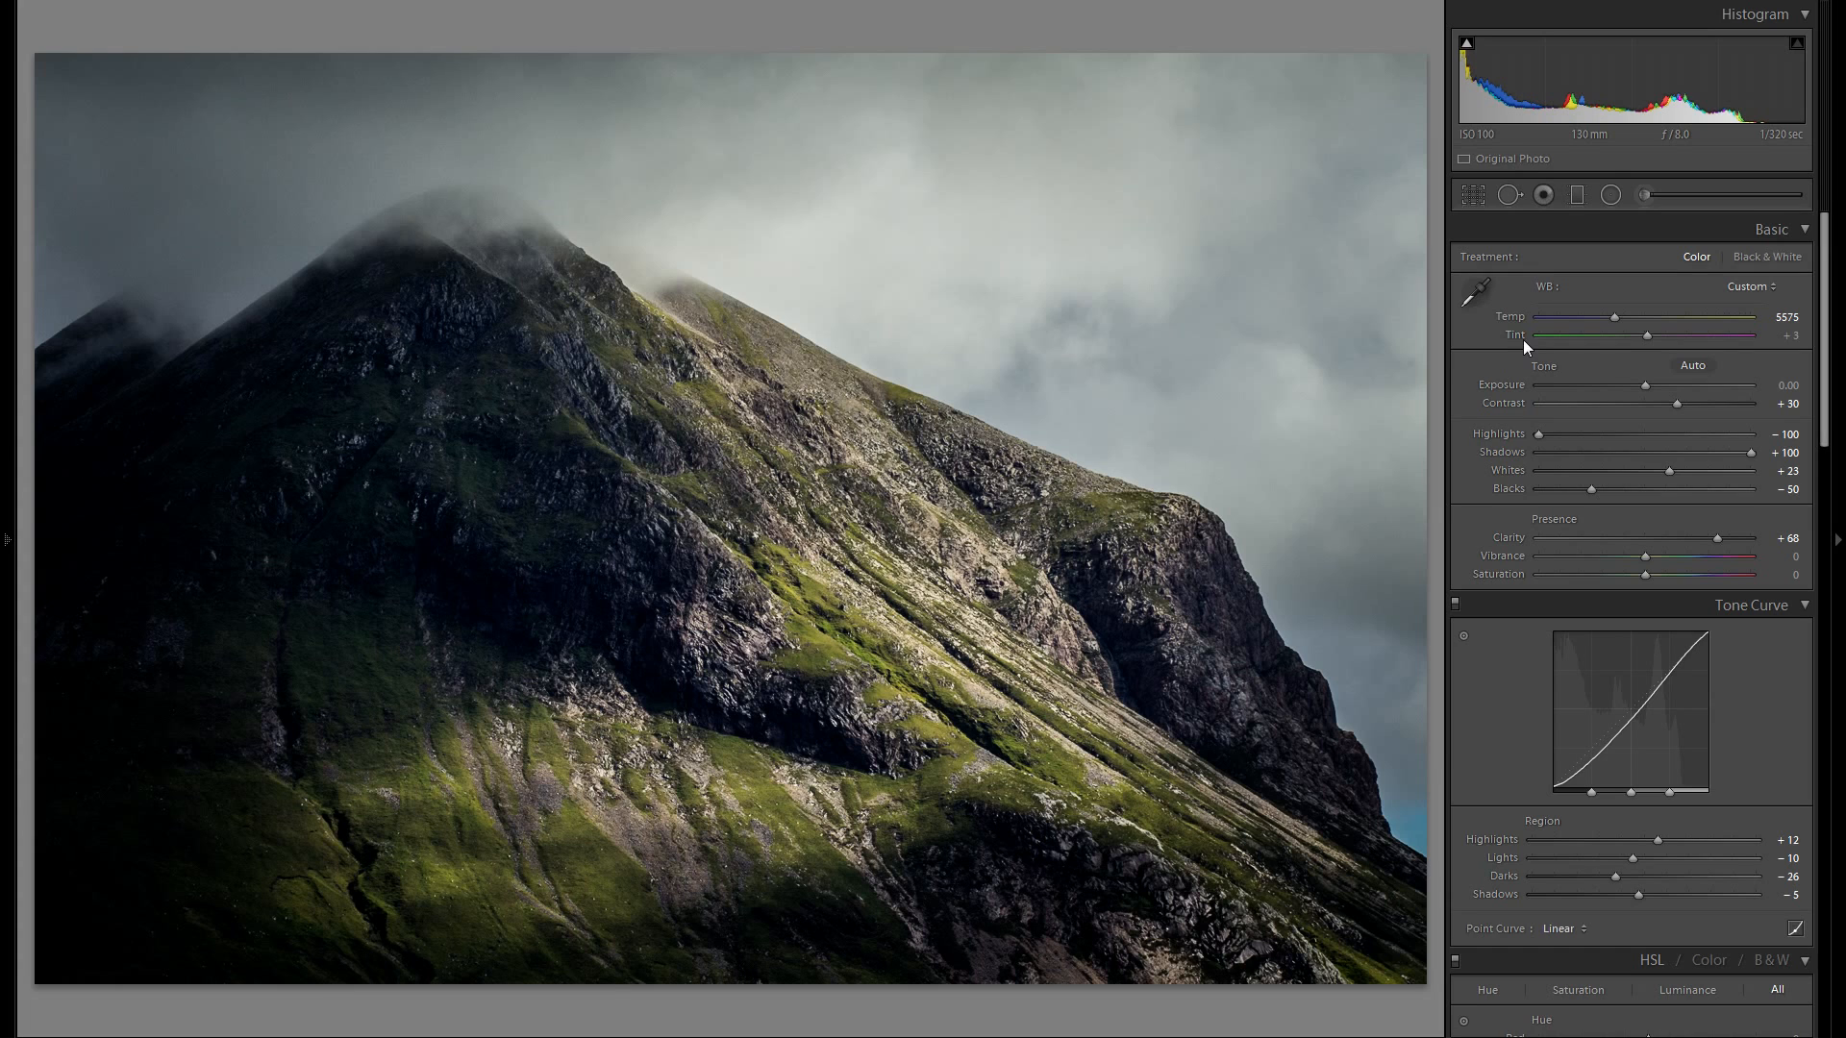
# Darken the sky with an adjustment brush of size 46.7 at exposure −1.21, painting from the right side to the peak.
pyautogui.click(1646, 200)
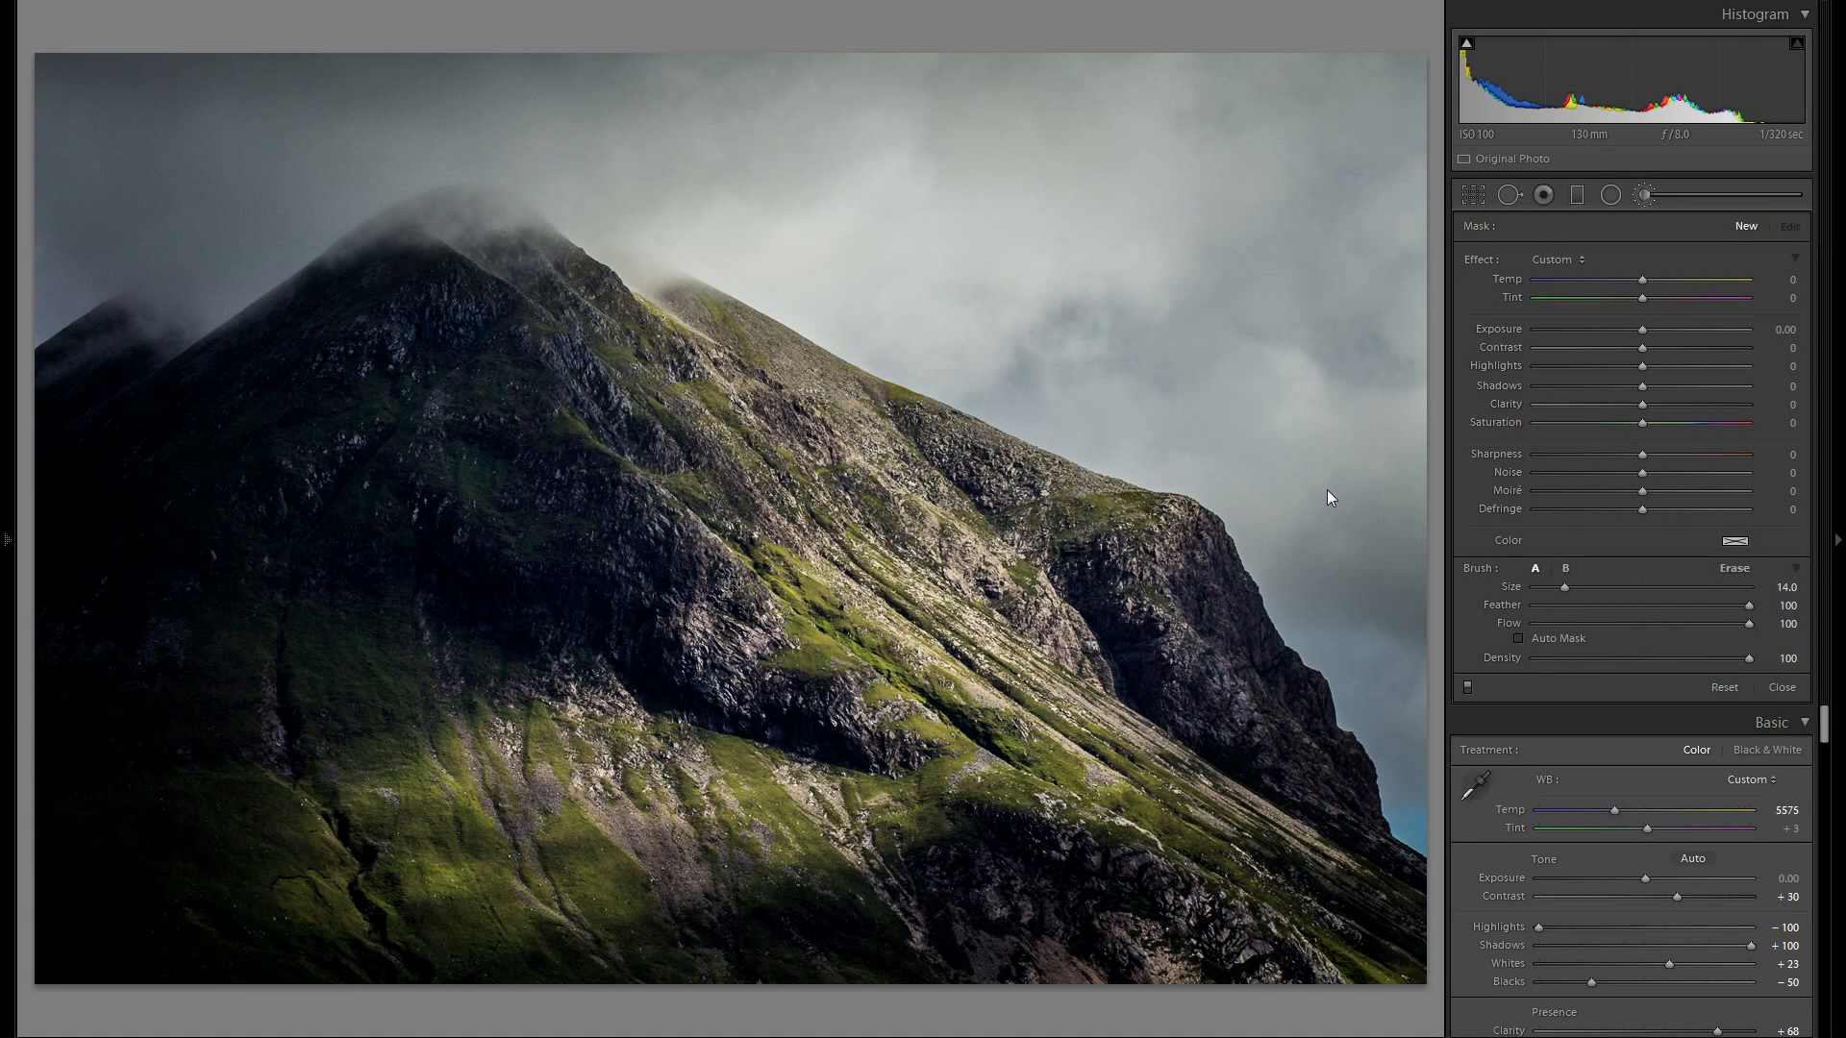
pyautogui.moveTo(1642, 330); pyautogui.dragTo(1611, 331)
pyautogui.moveTo(1564, 587); pyautogui.dragTo(1634, 587)
pyautogui.moveTo(1380, 336)
pyautogui.mouseDown()
pyautogui.moveTo(1336, 221)
pyautogui.moveTo(1038, 207)
pyautogui.moveTo(817, 106)
pyautogui.moveTo(586, 76)
pyautogui.moveTo(144, 279)
pyautogui.moveTo(827, 308)
pyautogui.moveTo(1106, 423)
pyautogui.moveTo(1365, 711)
pyautogui.moveTo(1403, 837)
pyautogui.moveTo(1278, 596)
pyautogui.moveTo(1038, 423)
pyautogui.moveTo(731, 260)
pyautogui.moveTo(644, 288)
pyautogui.mouseUp()
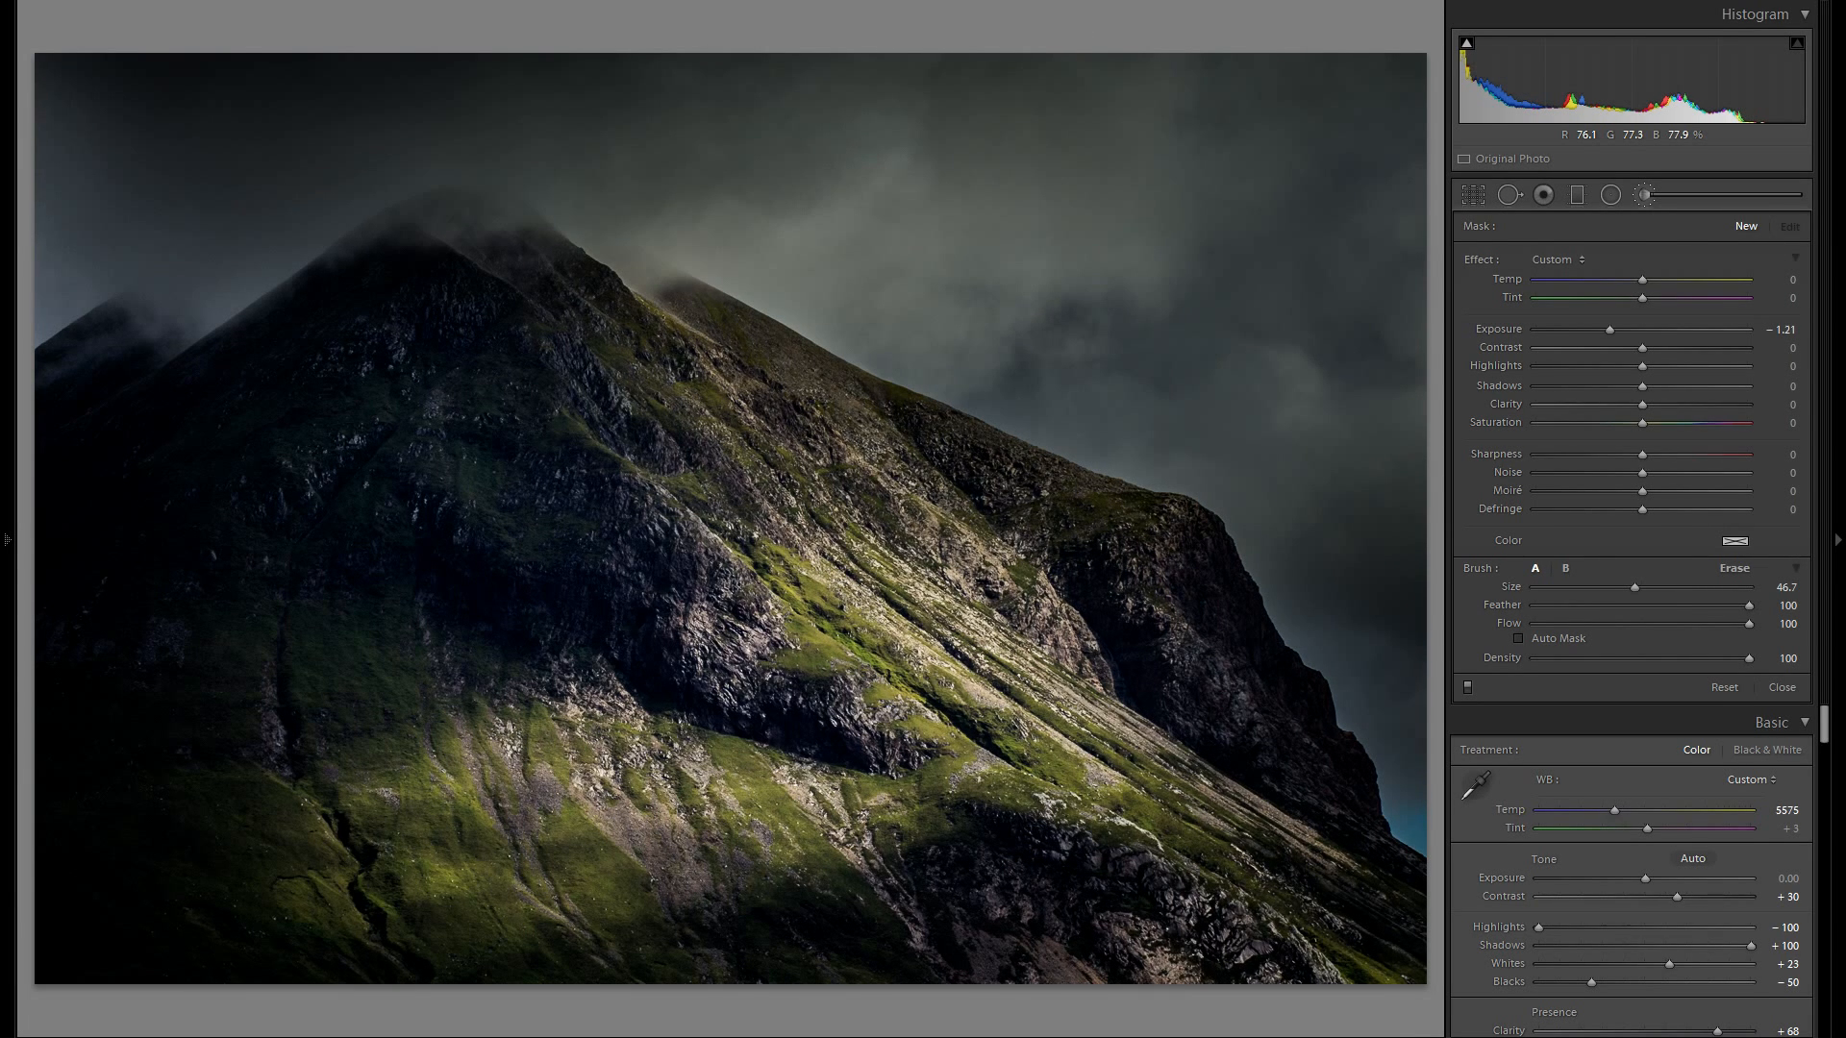
# Paint a second darkening brush adjustment of size 31.0 across the sky and along the right ridge, with exposure −0.31.
pyautogui.click(1741, 229)
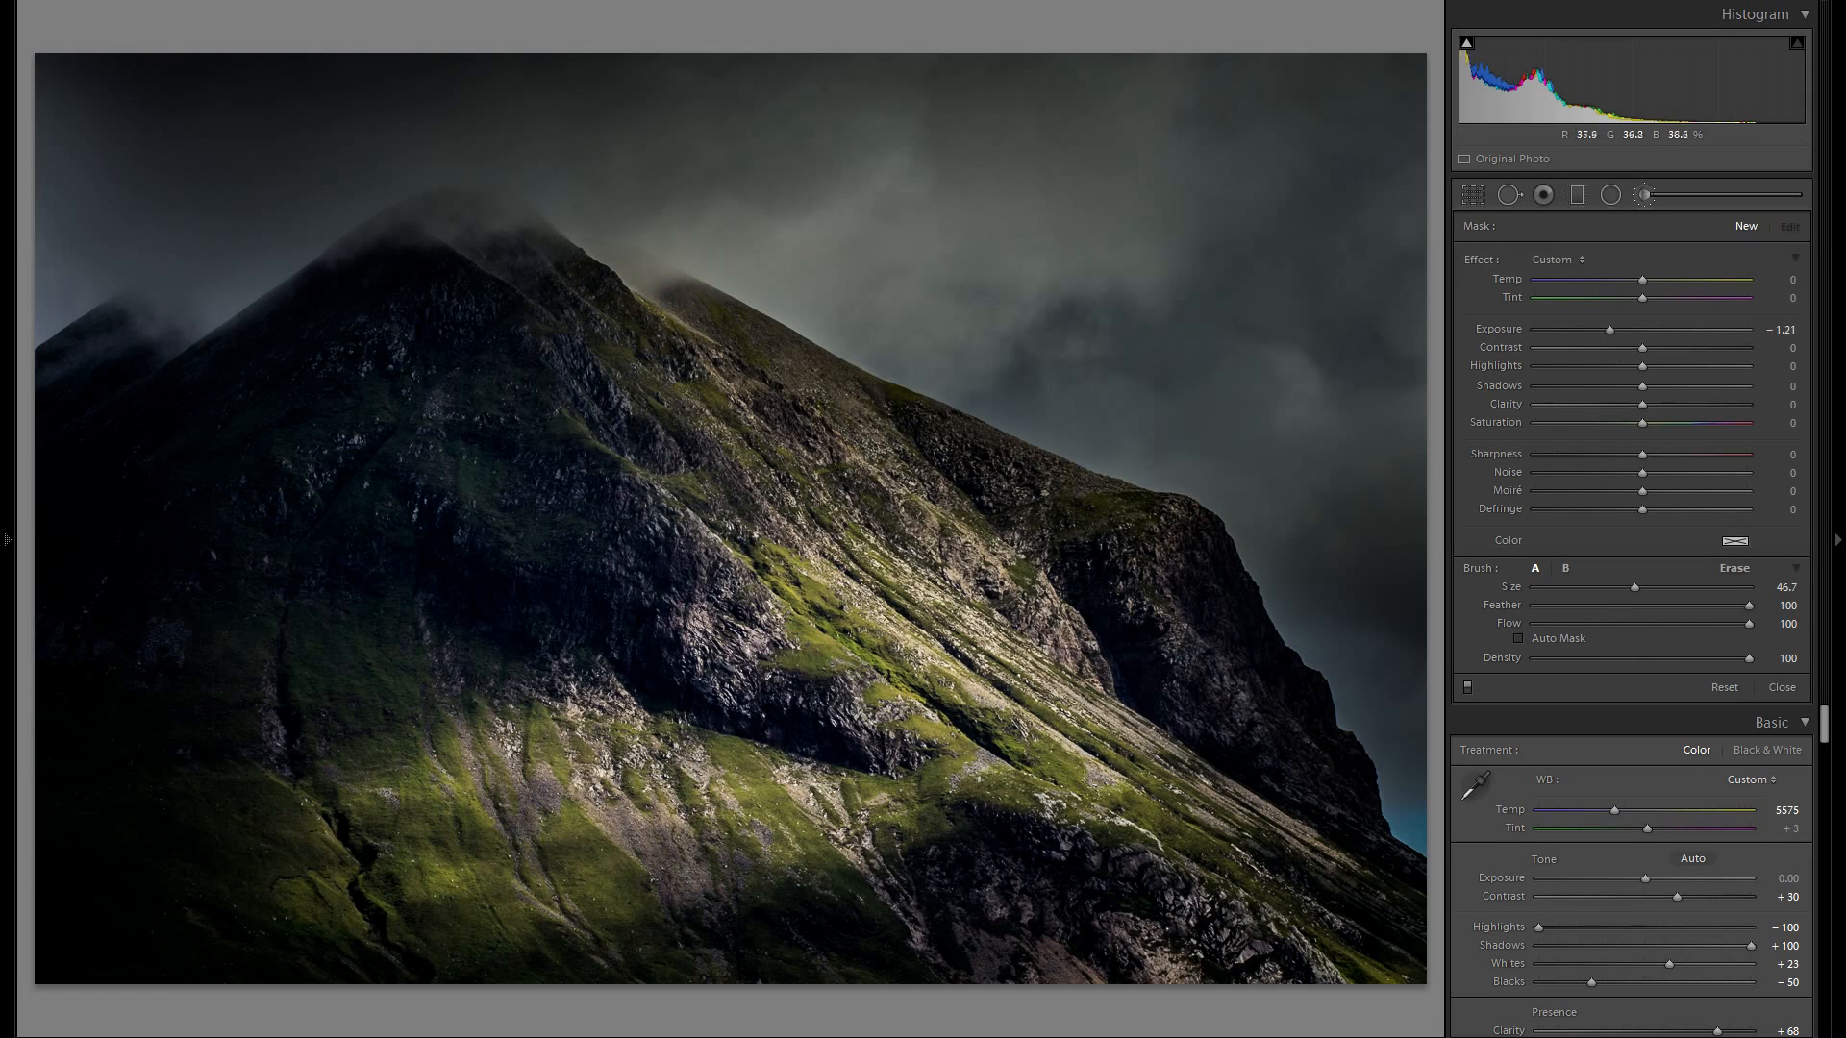
pyautogui.moveTo(1609, 329); pyautogui.dragTo(1621, 329)
pyautogui.scroll(-3, 1382, 294)
pyautogui.moveTo(756, 184); pyautogui.dragTo(1402, 376)
pyautogui.click(1629, 333)
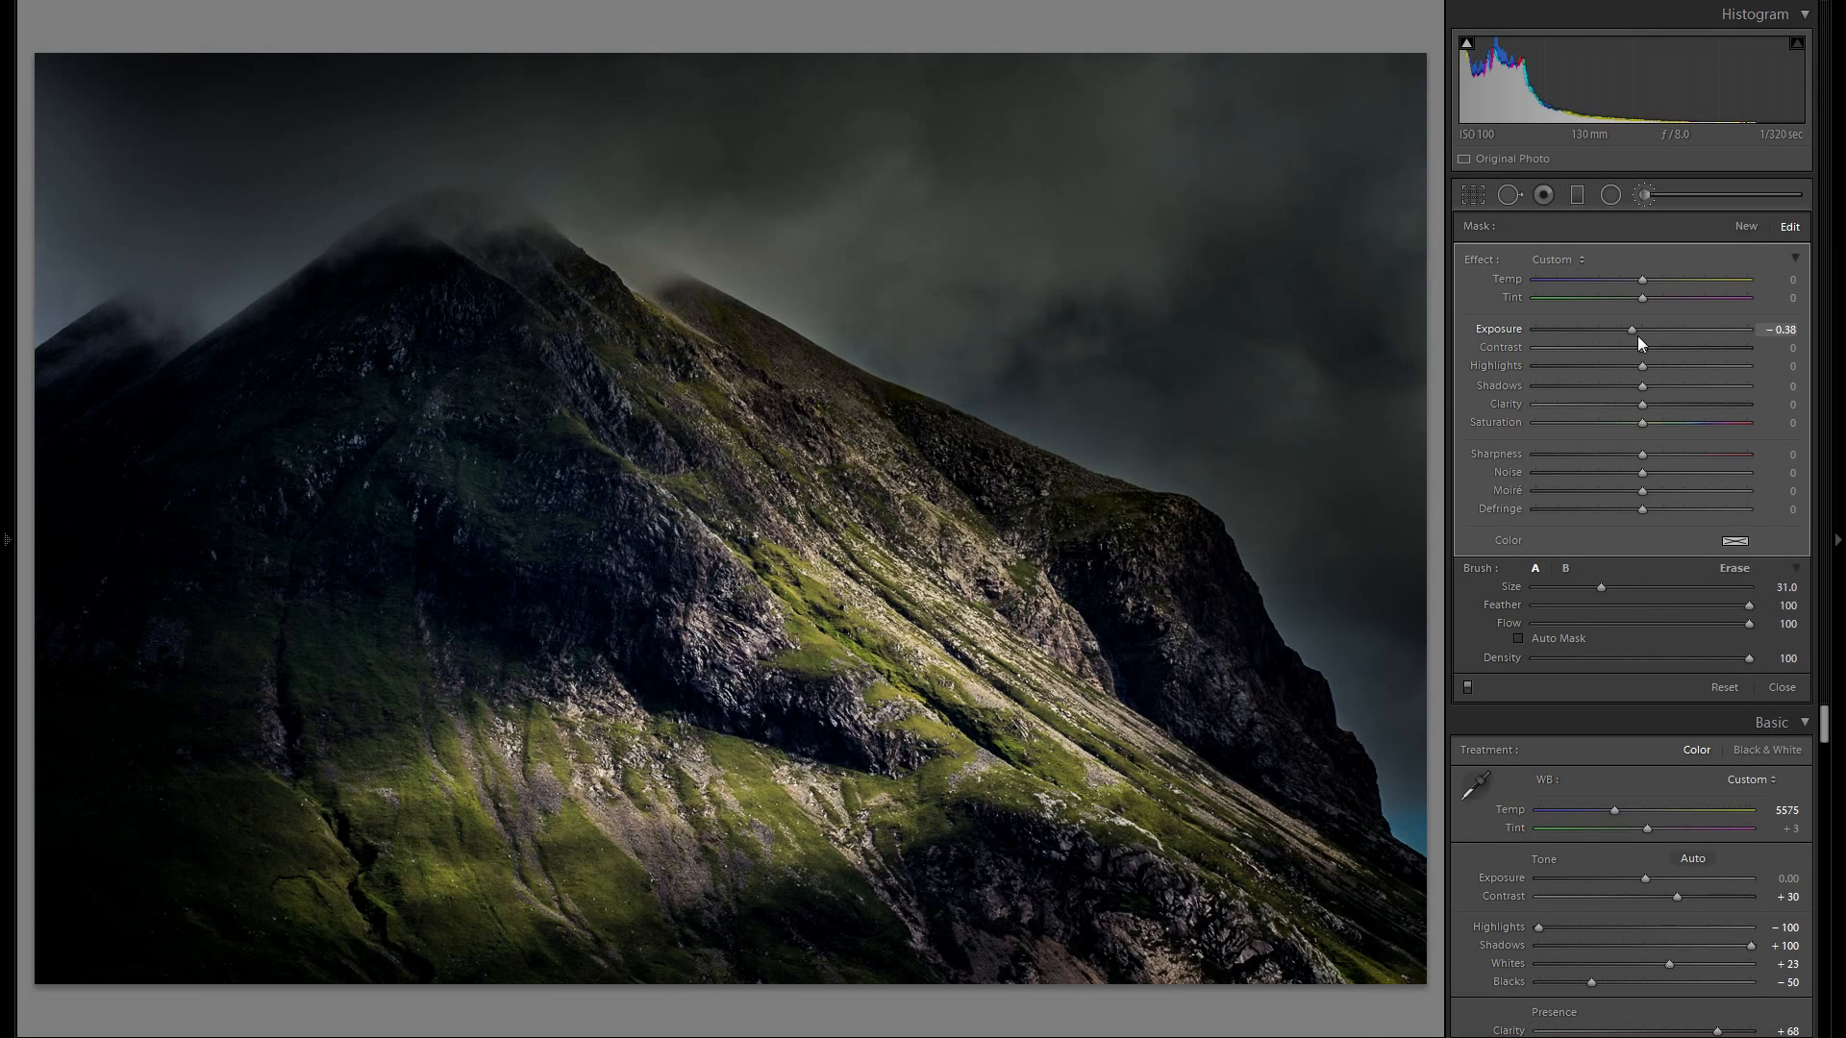
pyautogui.moveTo(1640, 336); pyautogui.dragTo(1641, 337)
pyautogui.moveTo(1372, 655)
pyautogui.mouseDown()
pyautogui.moveTo(1205, 500)
pyautogui.moveTo(1346, 714)
pyautogui.mouseUp()
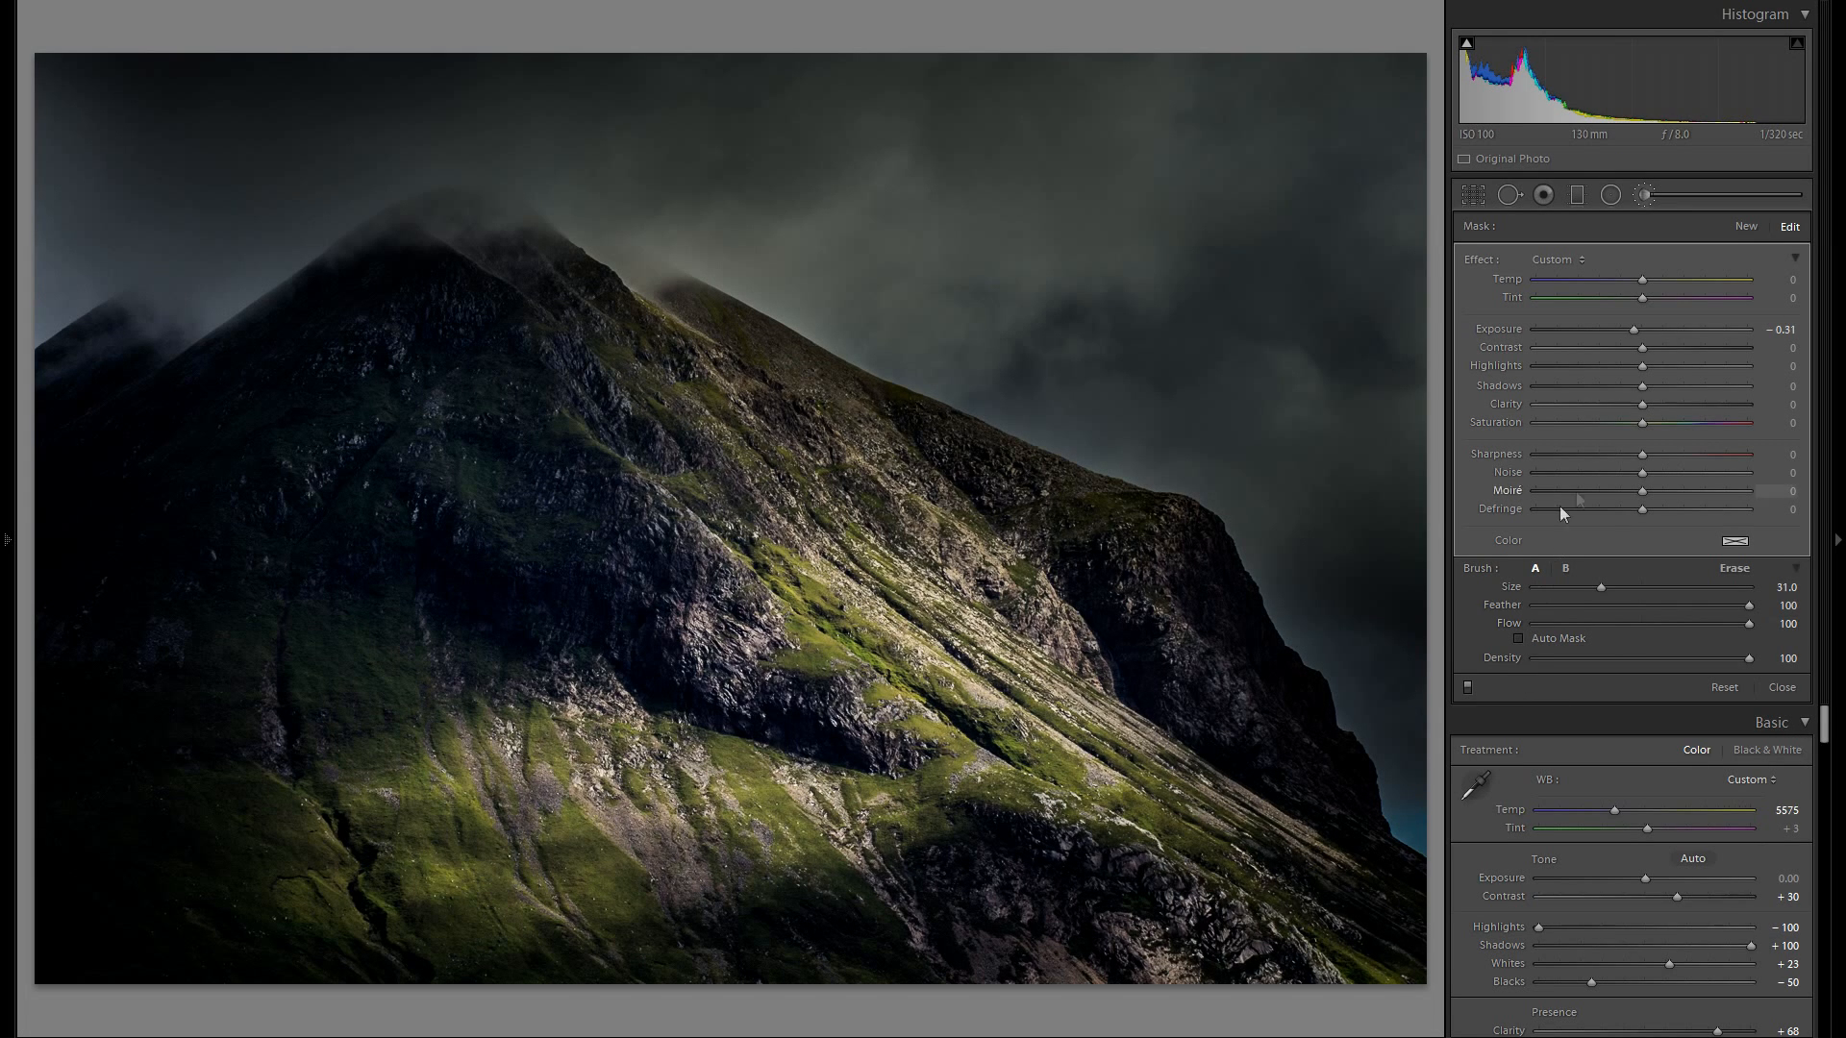
pyautogui.click(1643, 194)
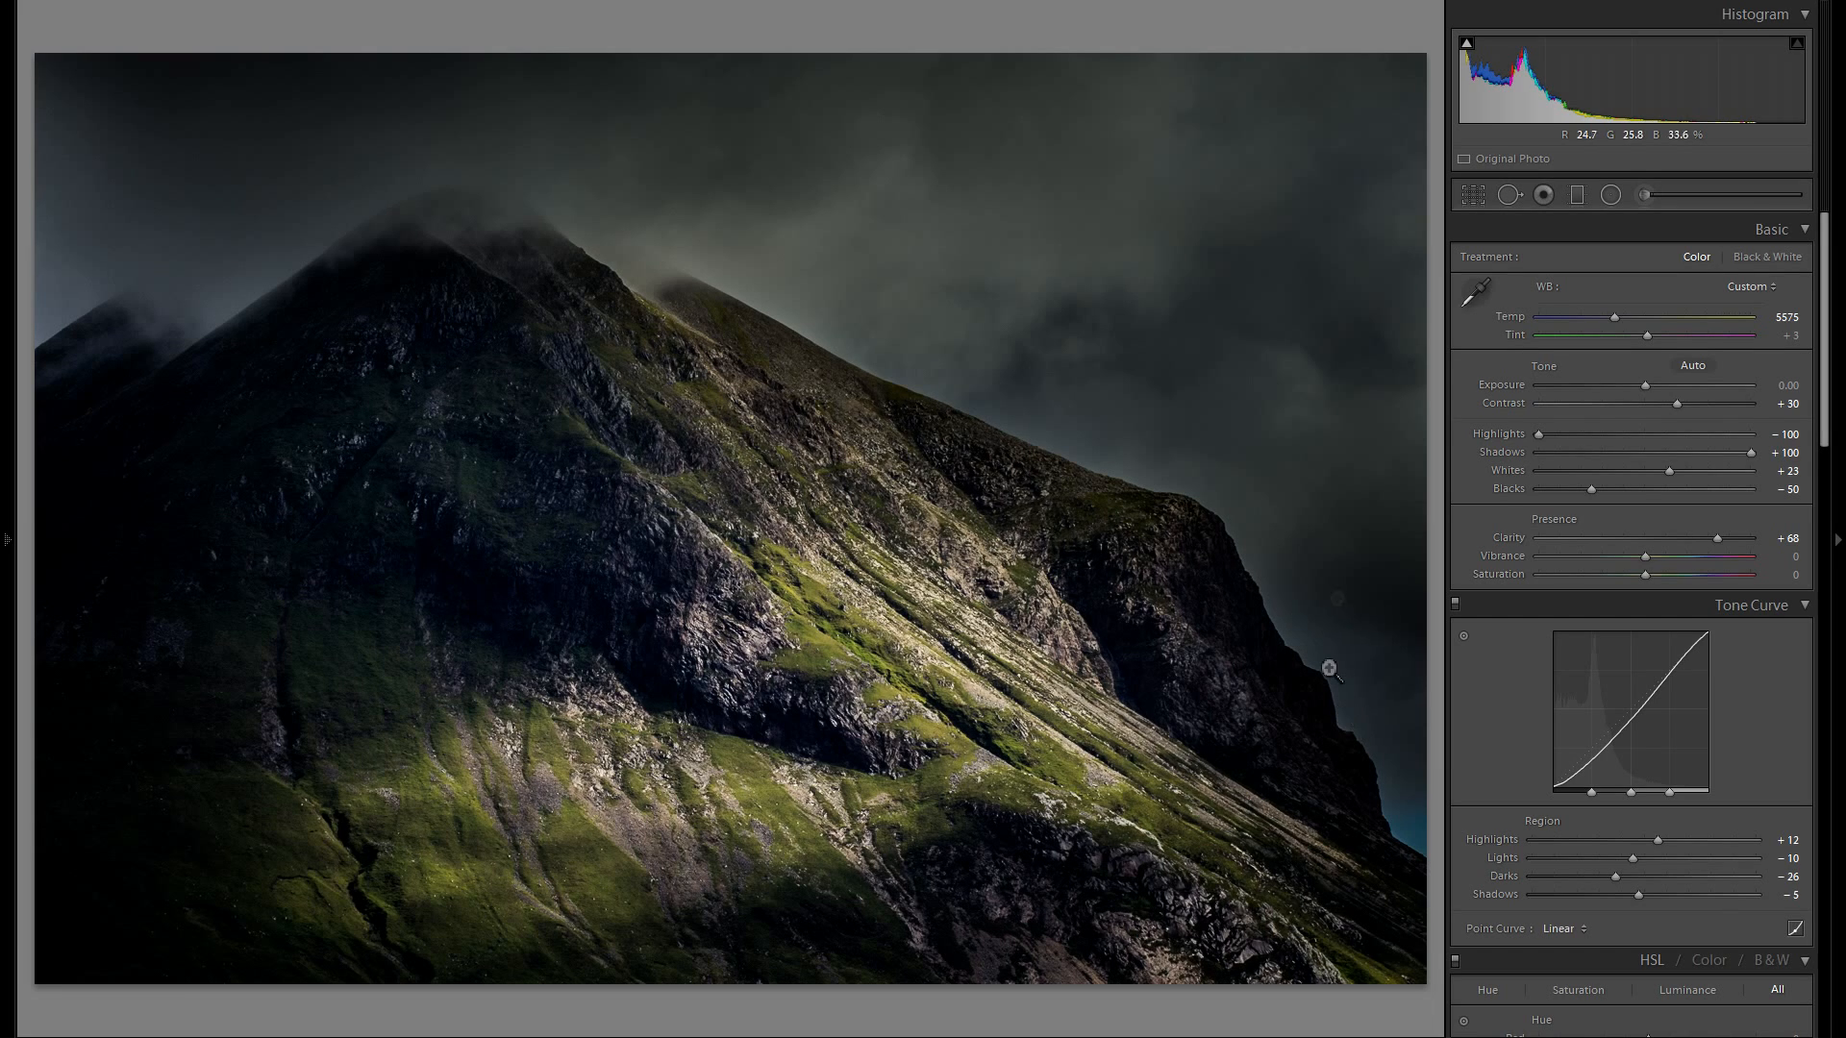
# Erase the −1.21 exposure sky brush from the rock face on the mountain's right with a size 17.0 eraser.
pyautogui.click(1652, 197)
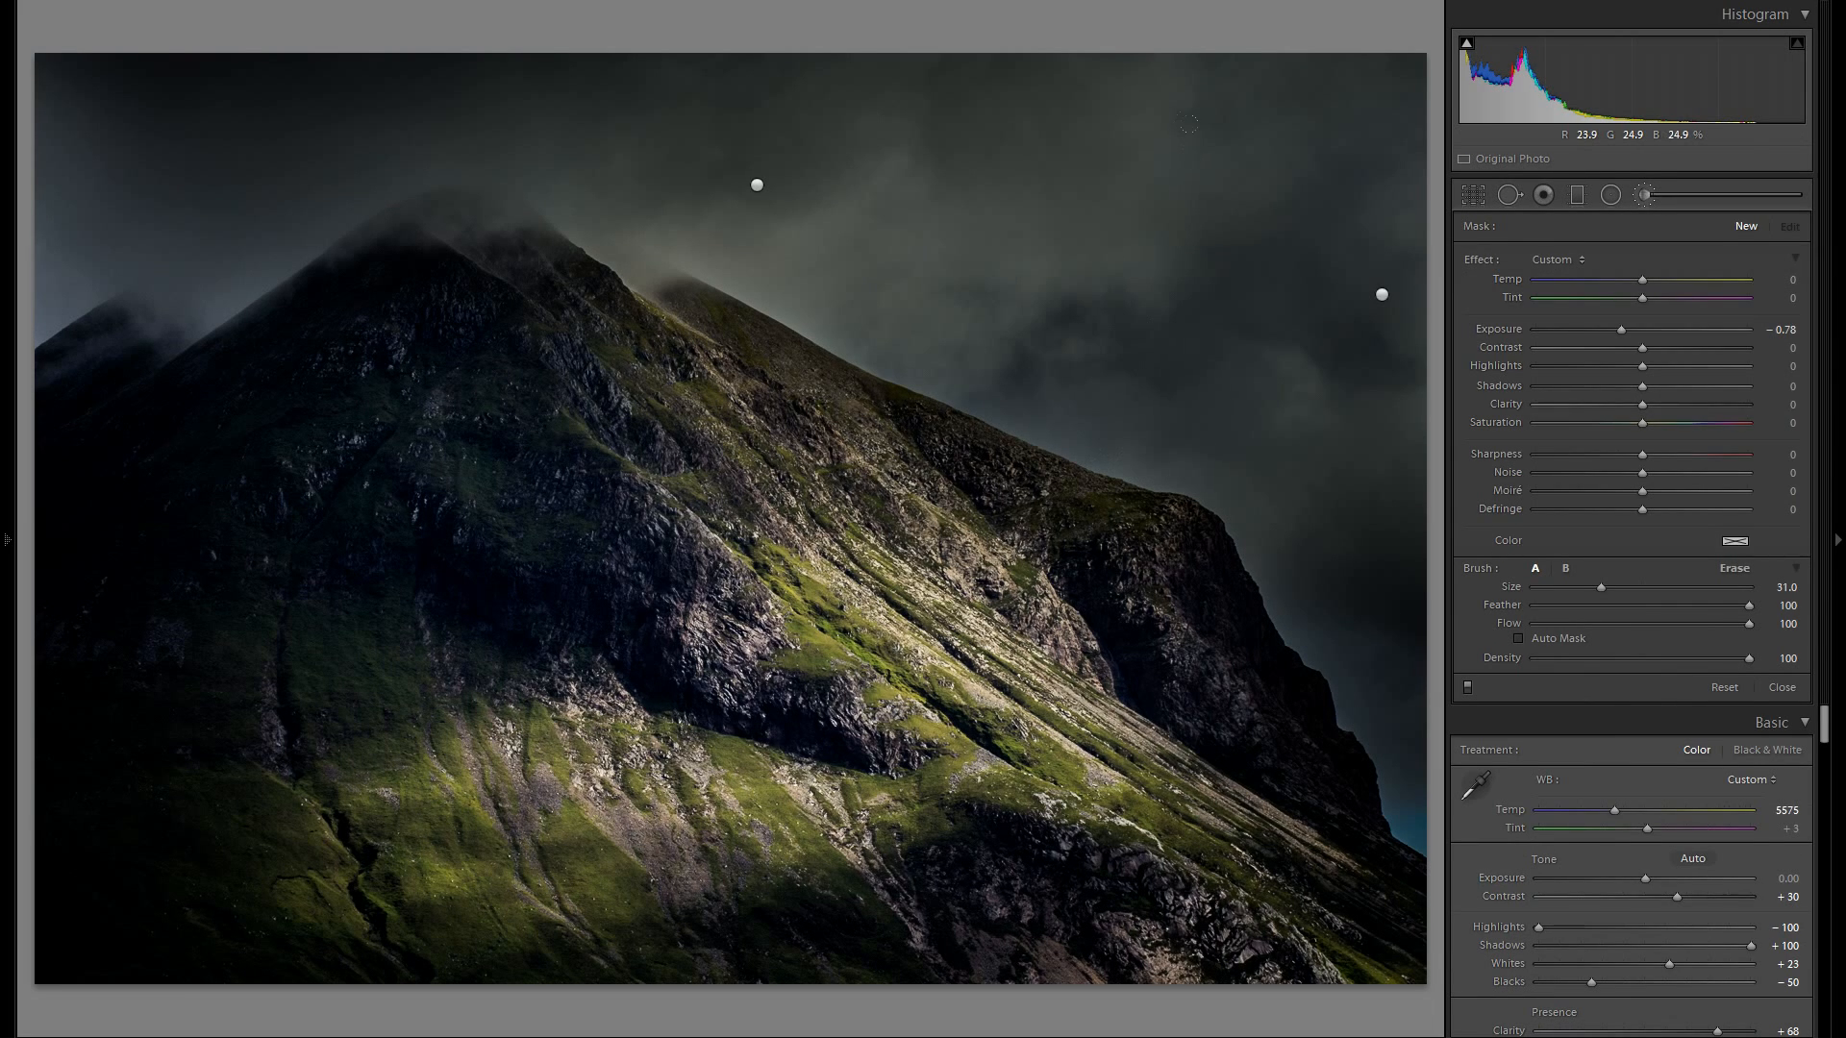
pyautogui.click(1381, 294)
pyautogui.scroll(-3, 1194, 601)
pyautogui.moveTo(1195, 601)
pyautogui.mouseDown()
pyautogui.moveTo(1235, 745)
pyautogui.moveTo(1202, 747)
pyautogui.mouseUp()
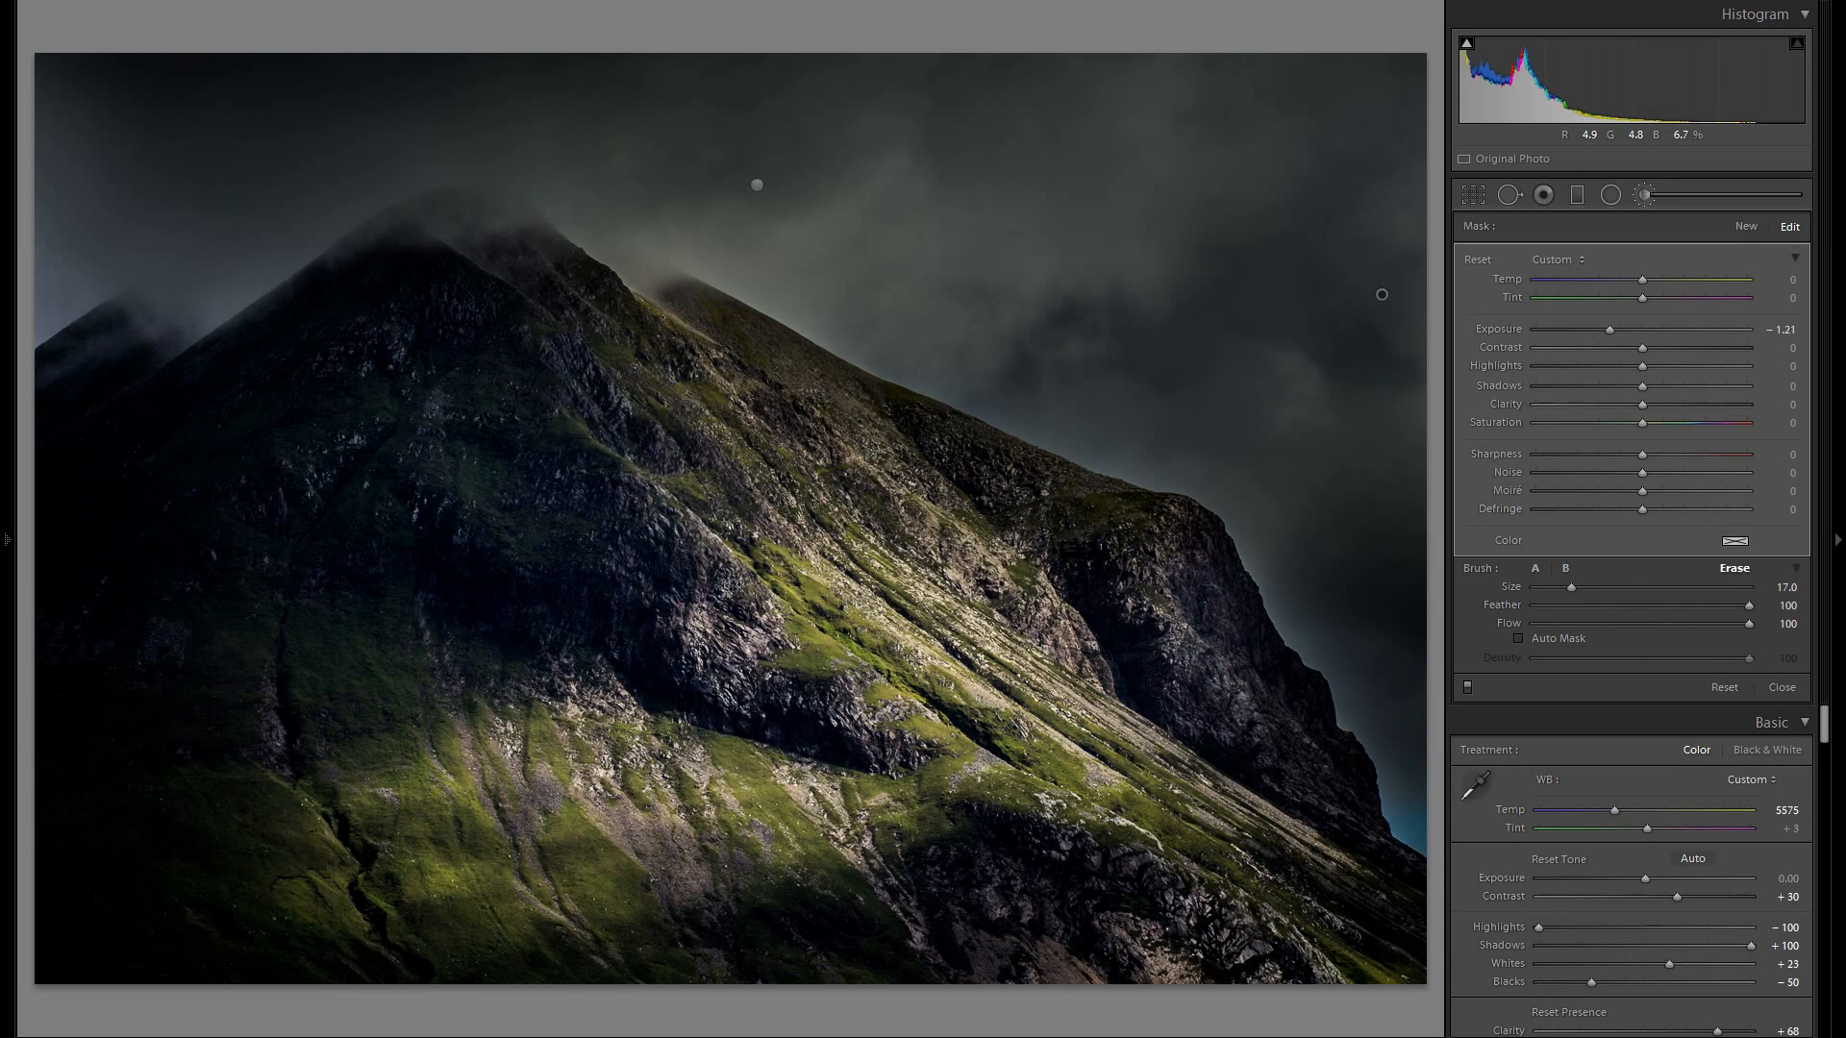
pyautogui.click(1644, 198)
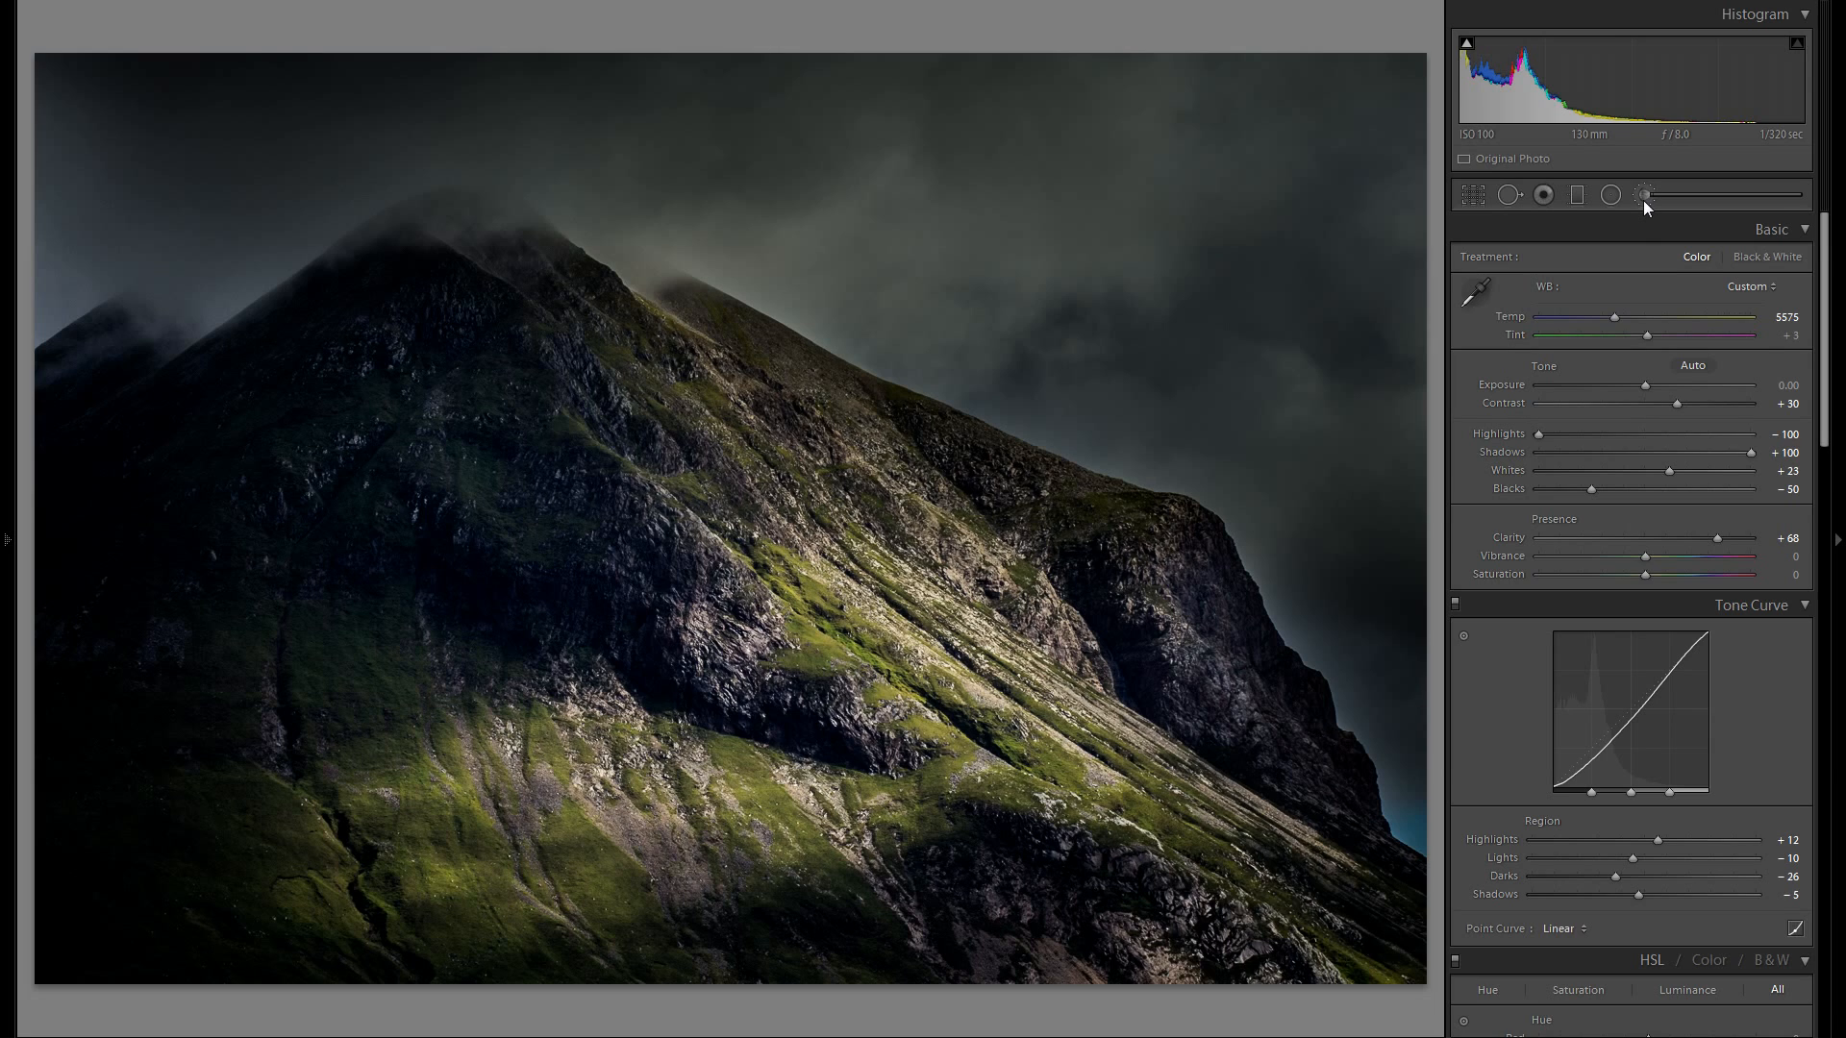
# Add a flat radial filter inside its ellipse on the sunlit slope at exposure 0.23 and move it up the slope.
pyautogui.click(1612, 196)
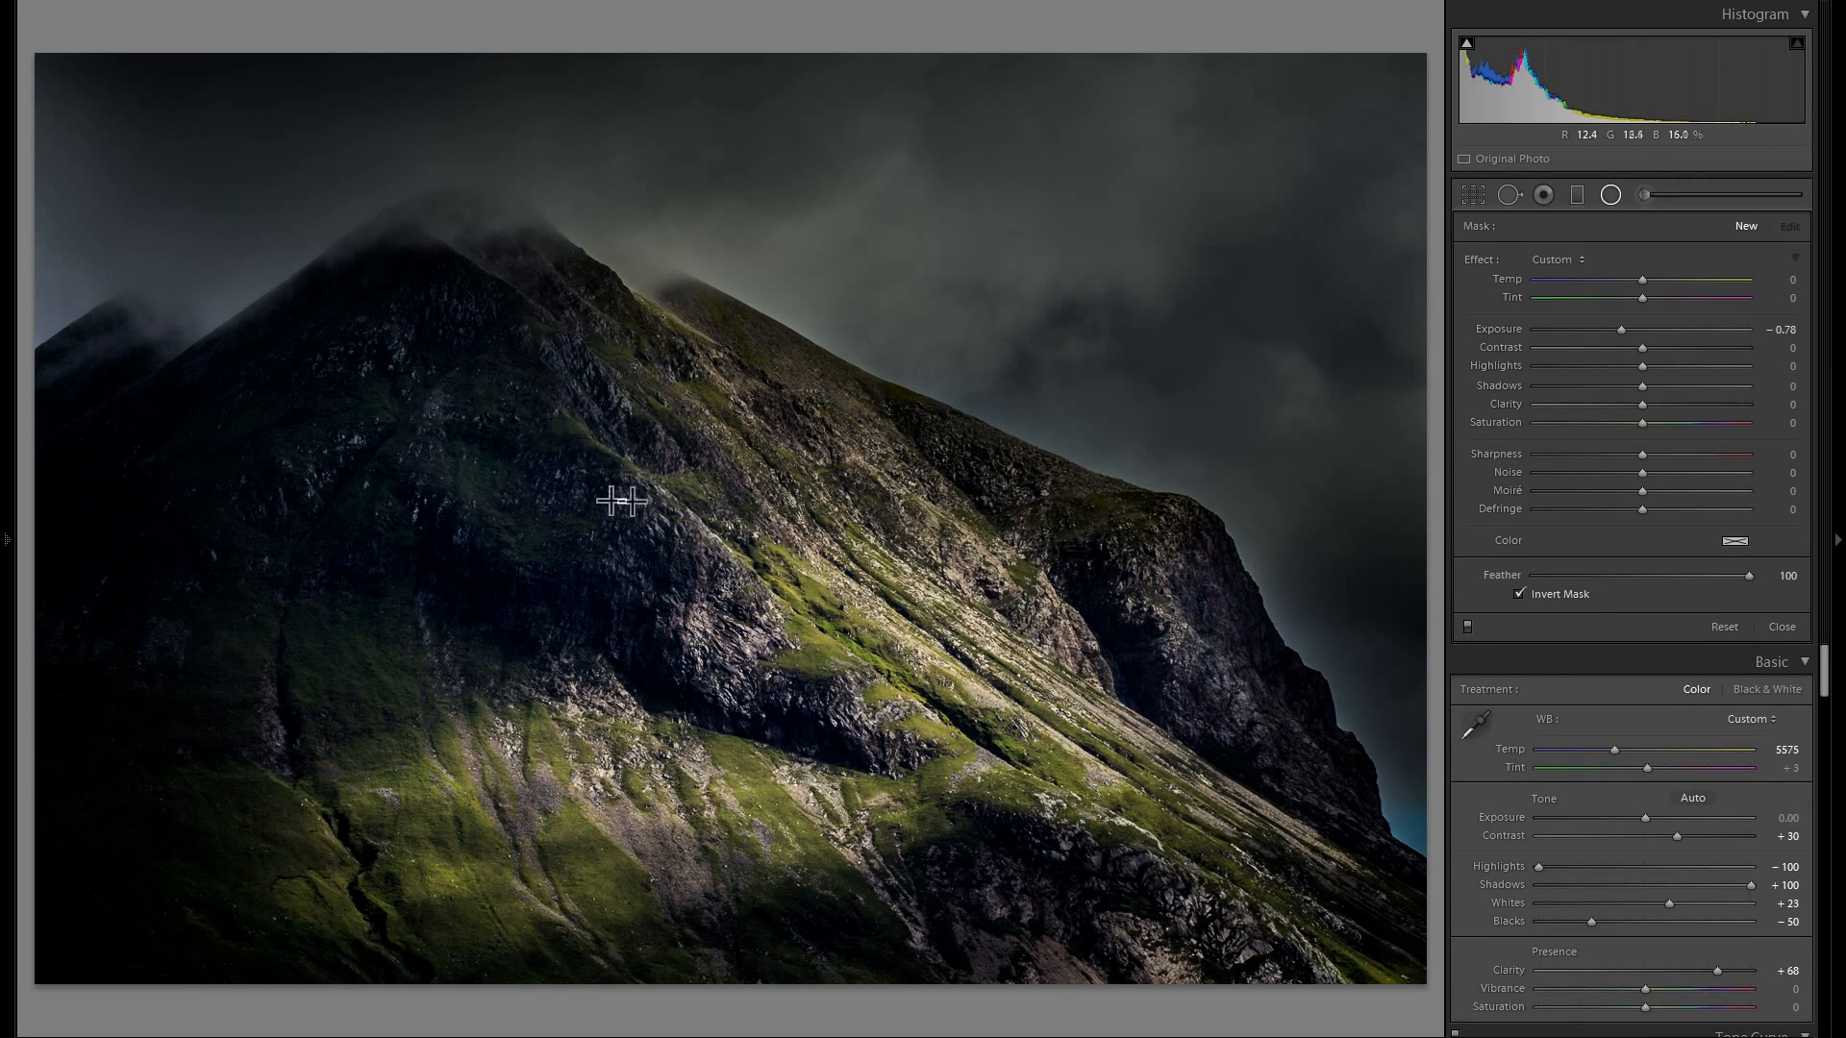
pyautogui.moveTo(699, 567); pyautogui.dragTo(1082, 629)
pyautogui.doubleClick(1502, 328)
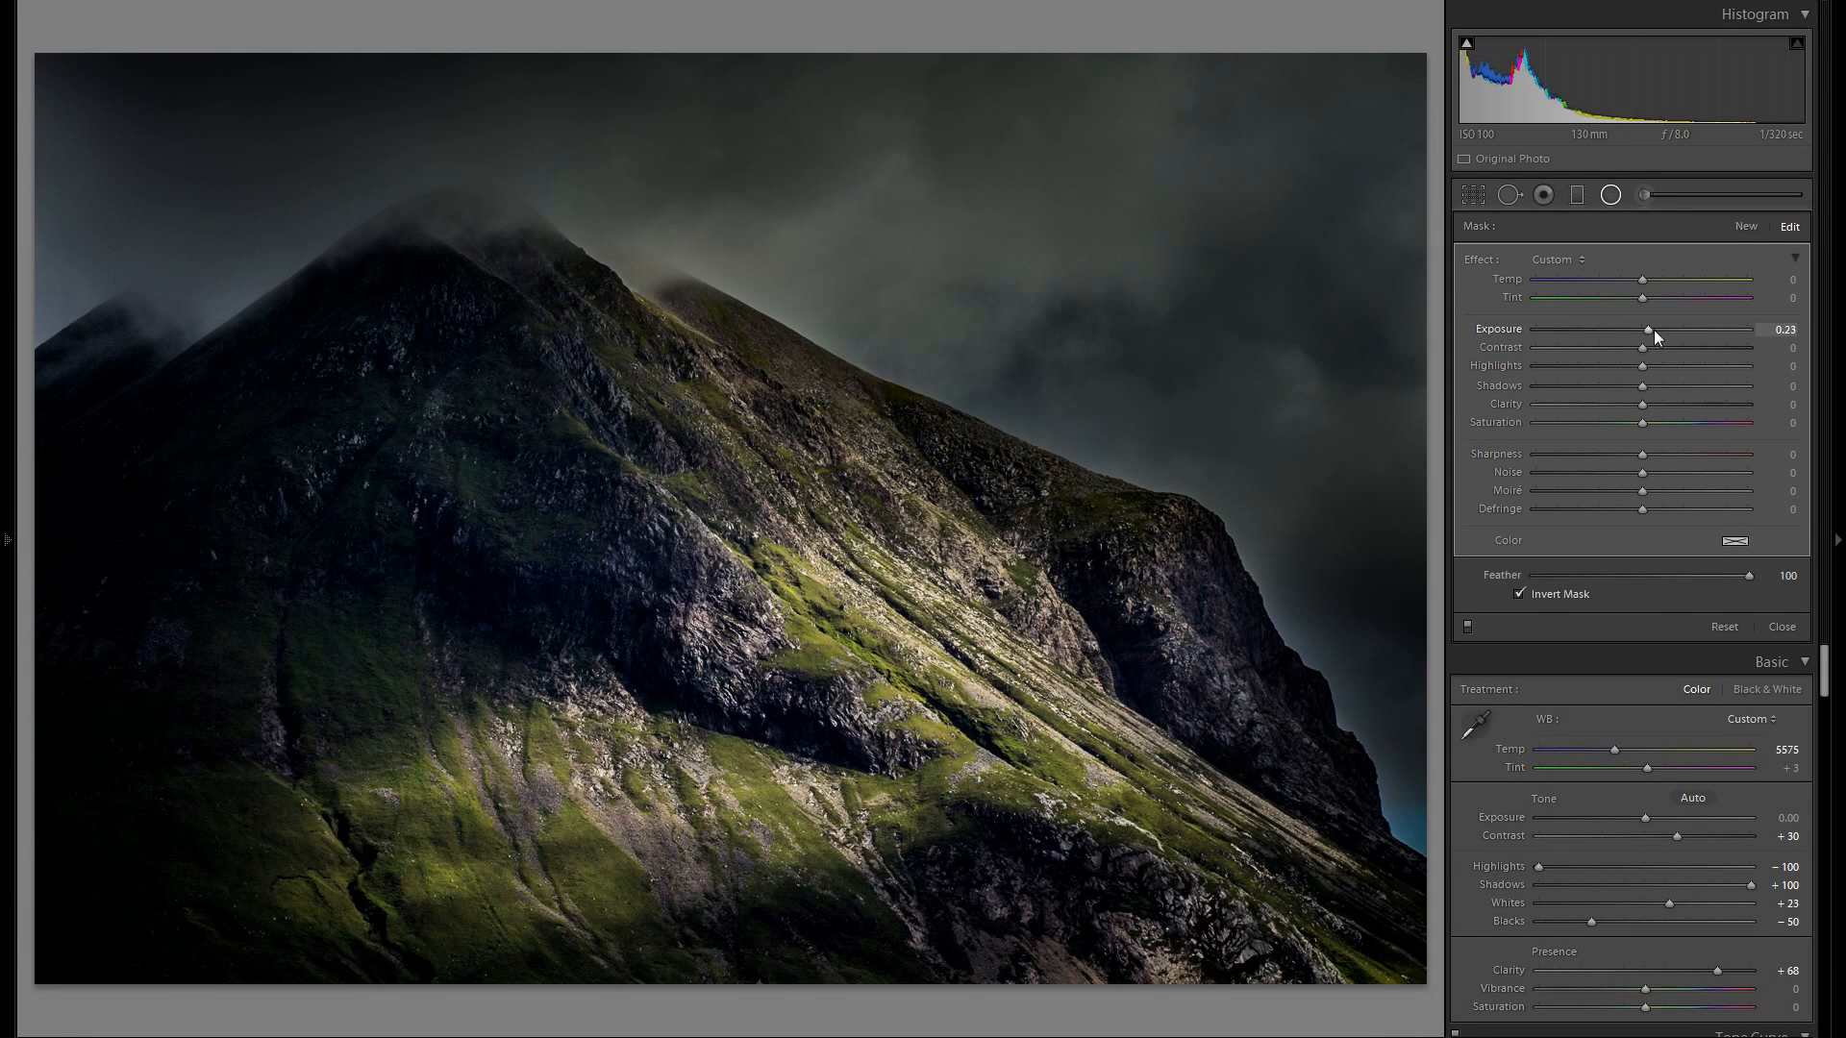
pyautogui.moveTo(712, 577); pyautogui.dragTo(779, 484)
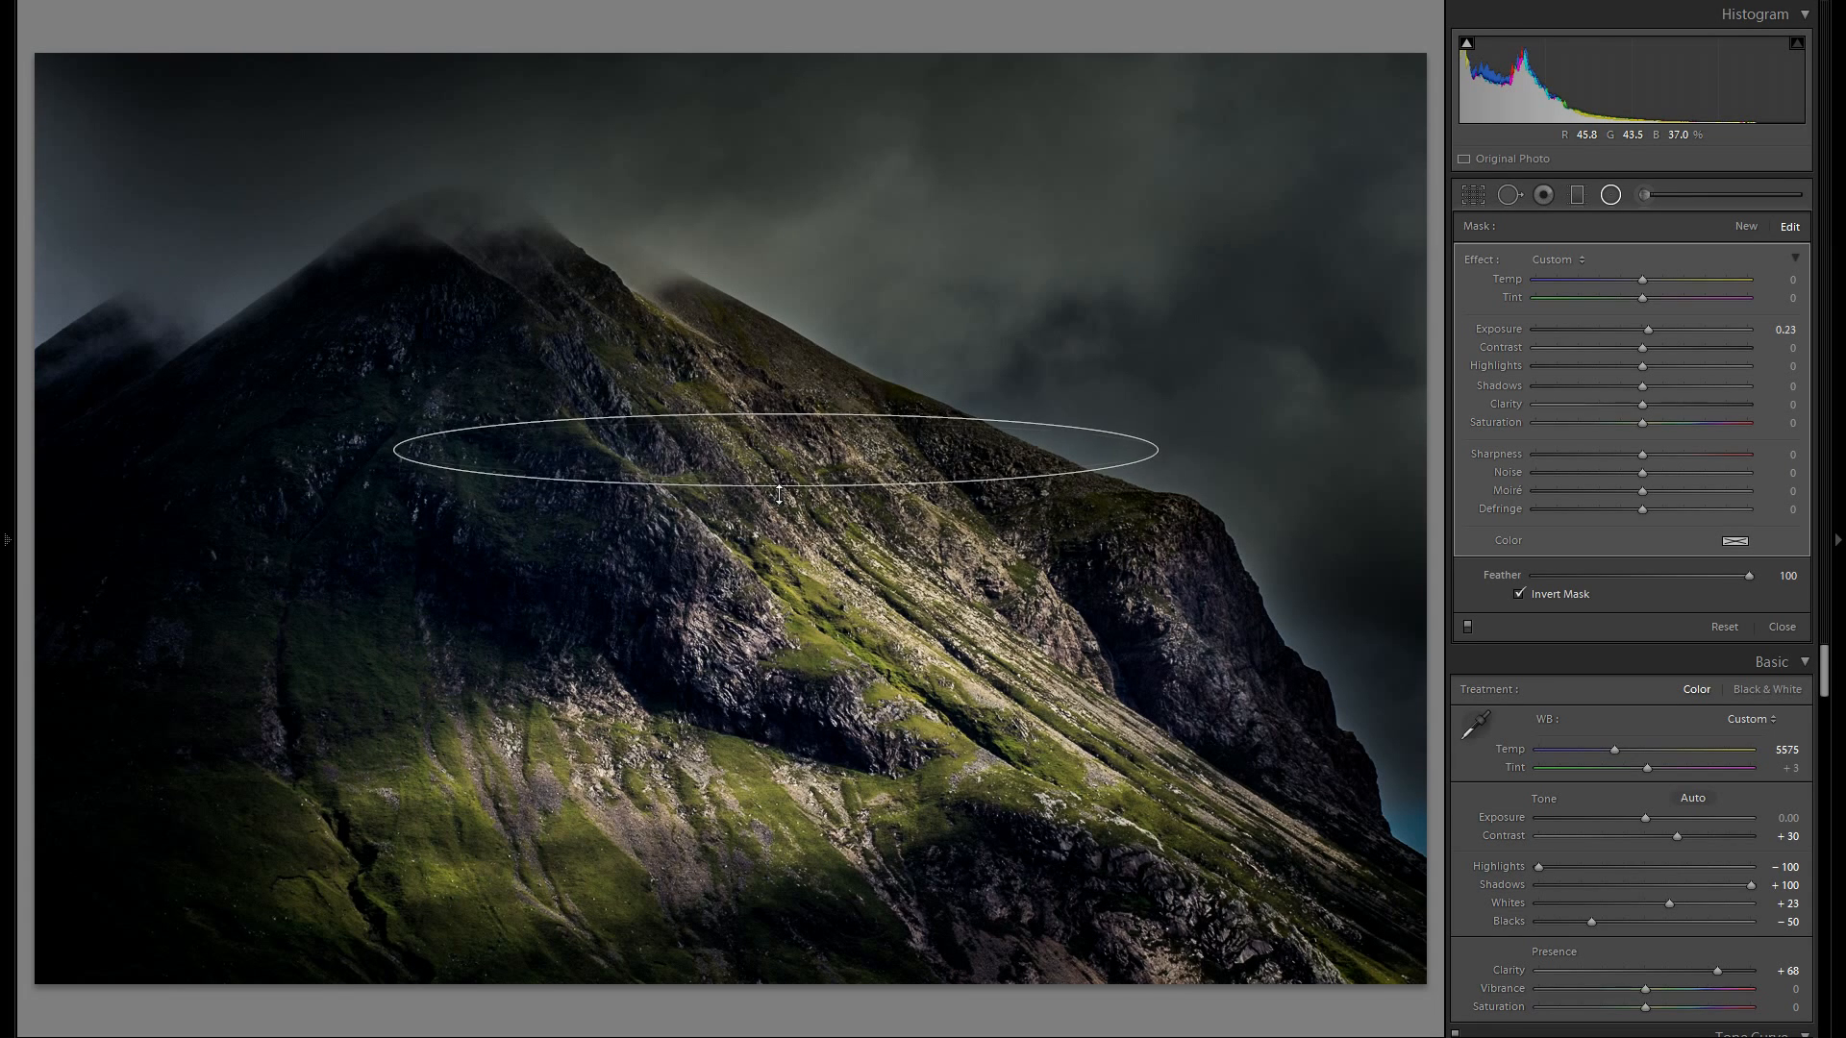
# Raise the exposure and clarity of the slope's radial filter and shift it slightly higher.
pyautogui.moveTo(1651, 331); pyautogui.dragTo(1657, 331)
pyautogui.moveTo(1641, 405); pyautogui.dragTo(1678, 405)
pyautogui.moveTo(776, 450); pyautogui.dragTo(762, 421)
pyautogui.moveTo(1678, 405); pyautogui.dragTo(1695, 405)
# Duplicate the radial filter at the photo's lower right, move the copy onto the upper slope, narrow it and set exposure to −0.34.
pyautogui.click(1263, 975)
pyautogui.rightClick(1263, 974)
pyautogui.click(1350, 952)
pyautogui.moveTo(1263, 975); pyautogui.dragTo(902, 488)
pyautogui.moveTo(1256, 502); pyautogui.dragTo(1059, 490)
pyautogui.moveTo(902, 310); pyautogui.dragTo(892, 468)
pyautogui.moveTo(1621, 330); pyautogui.dragTo(1632, 329)
# Turn the radial filters off and on again to compare their effect, and close the filter.
pyautogui.click(1467, 630)
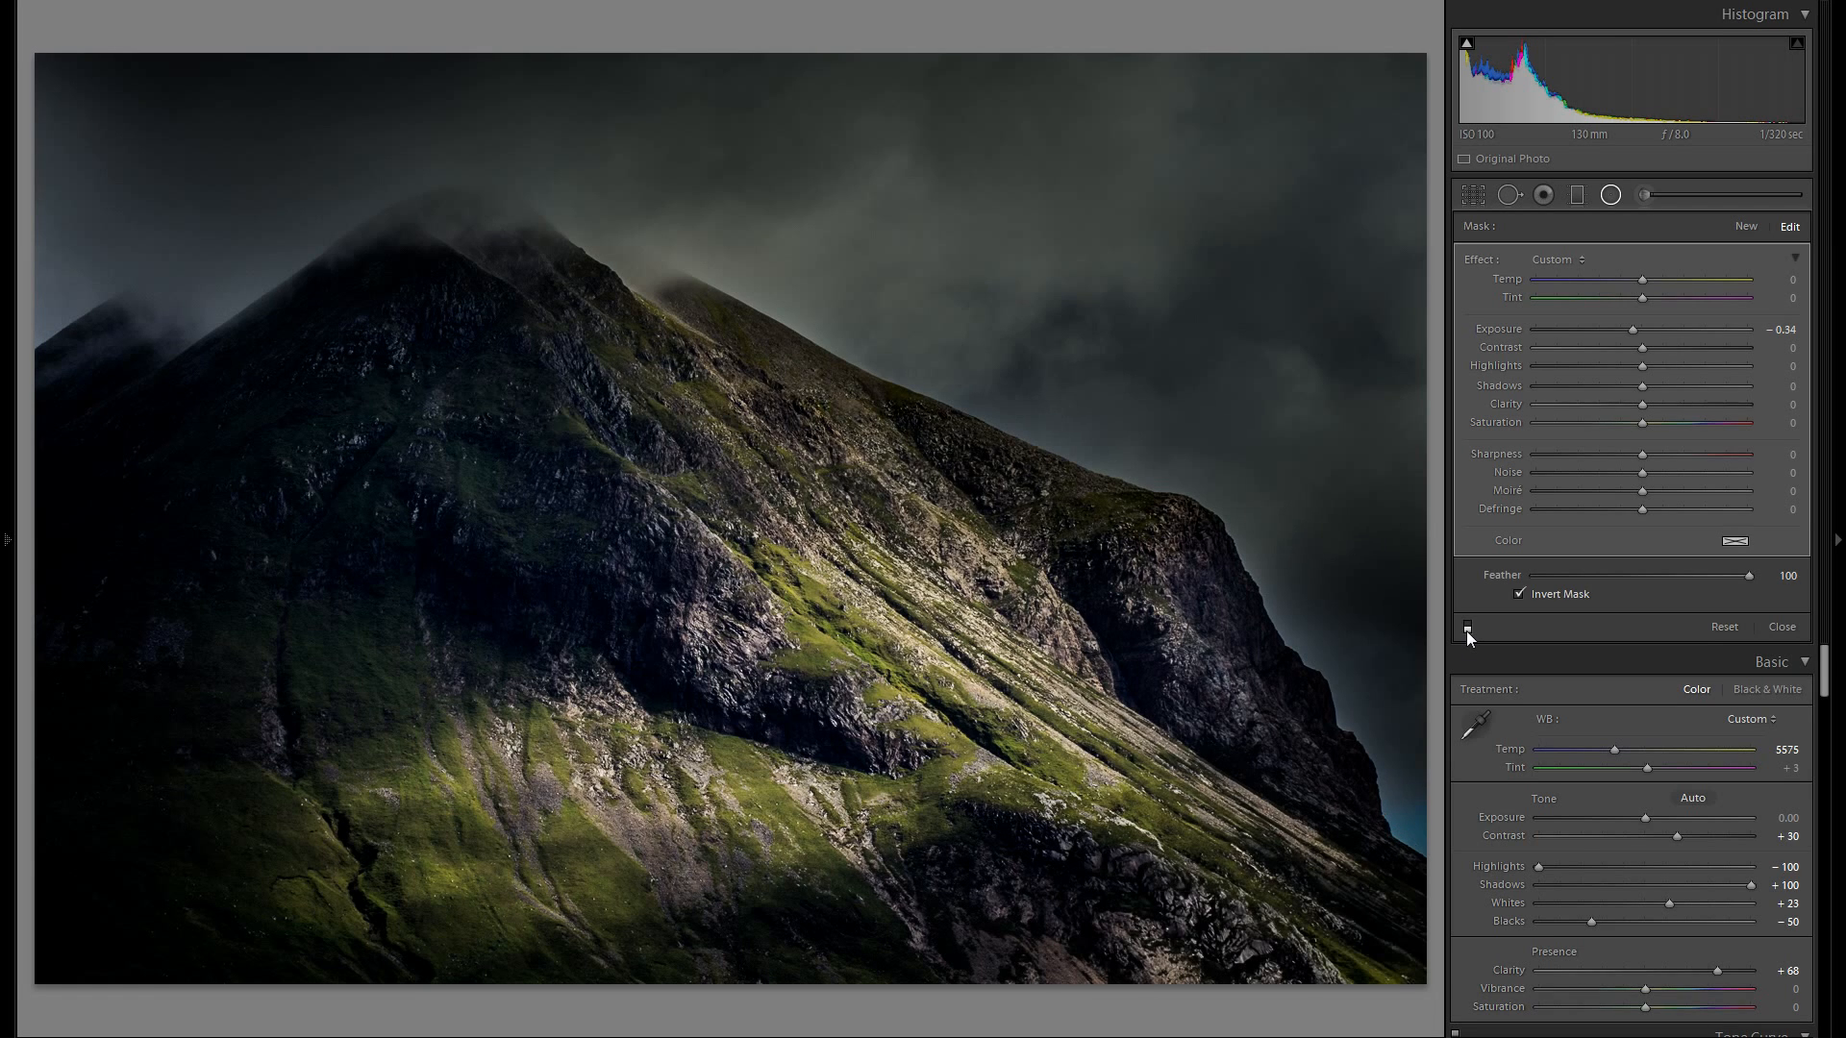
pyautogui.click(1467, 627)
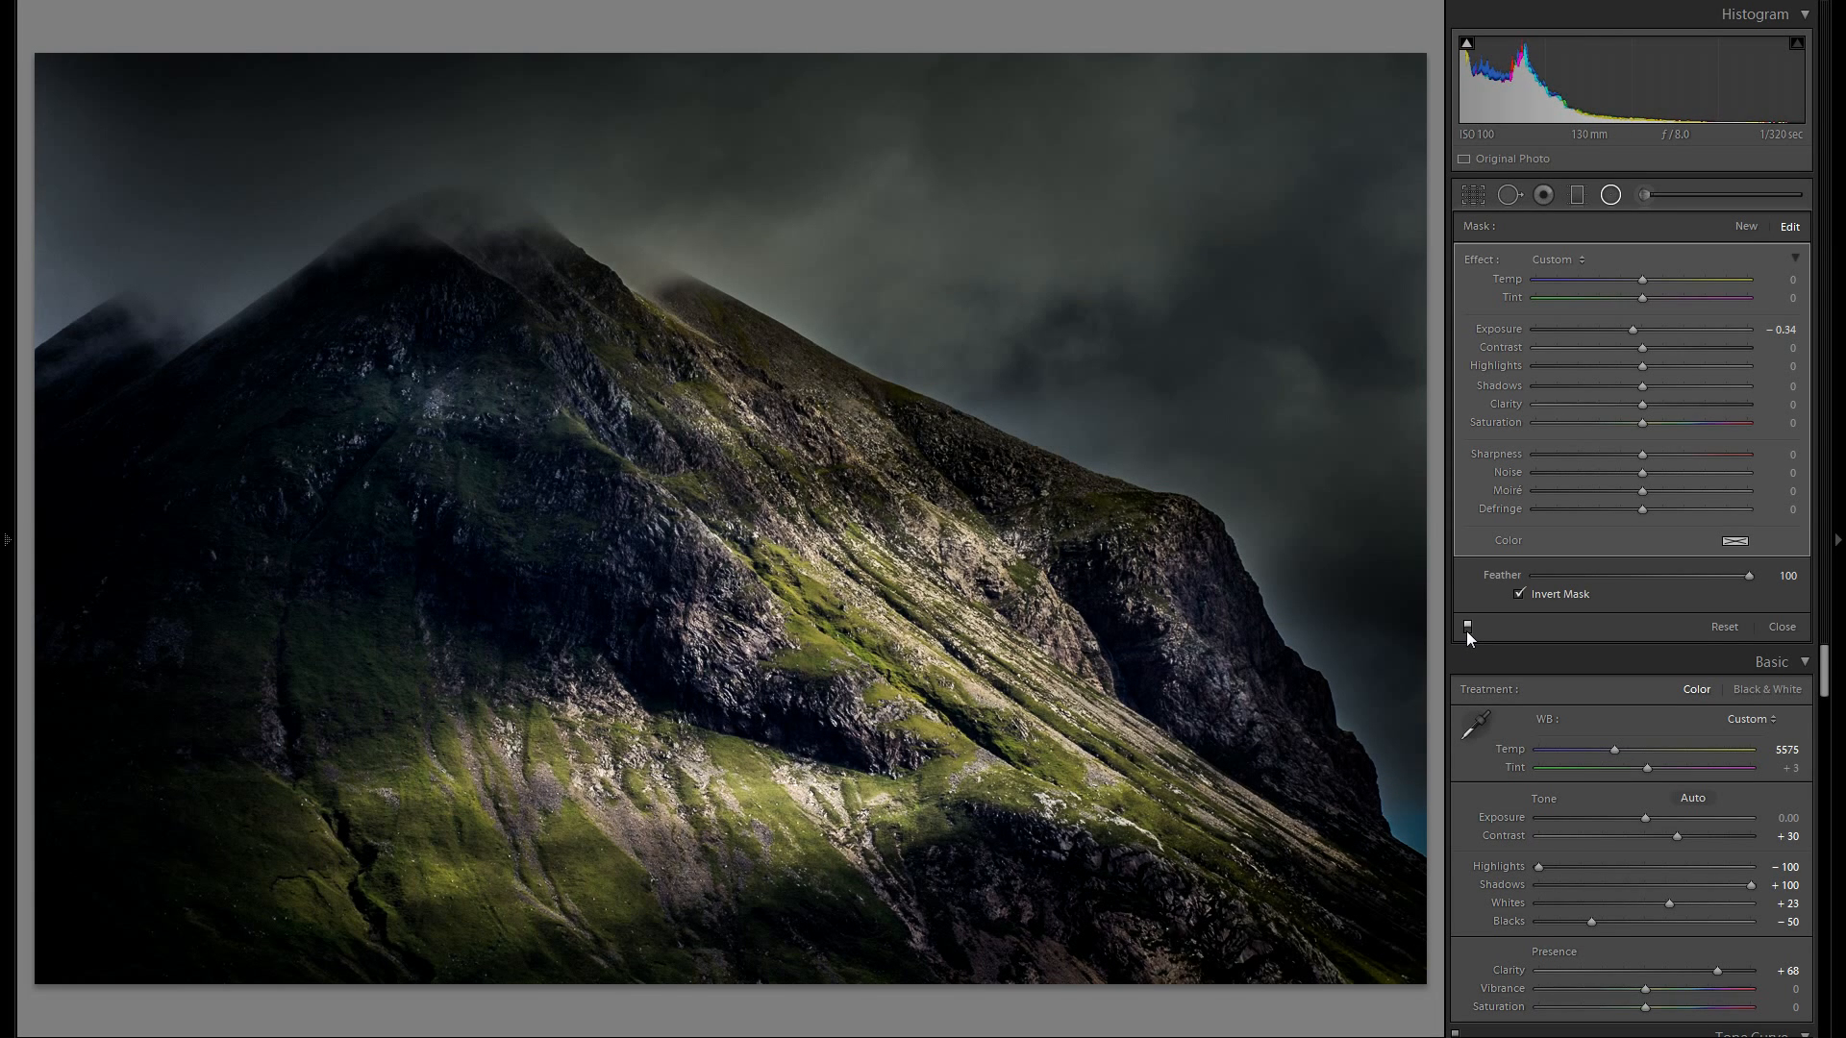
pyautogui.click(1610, 197)
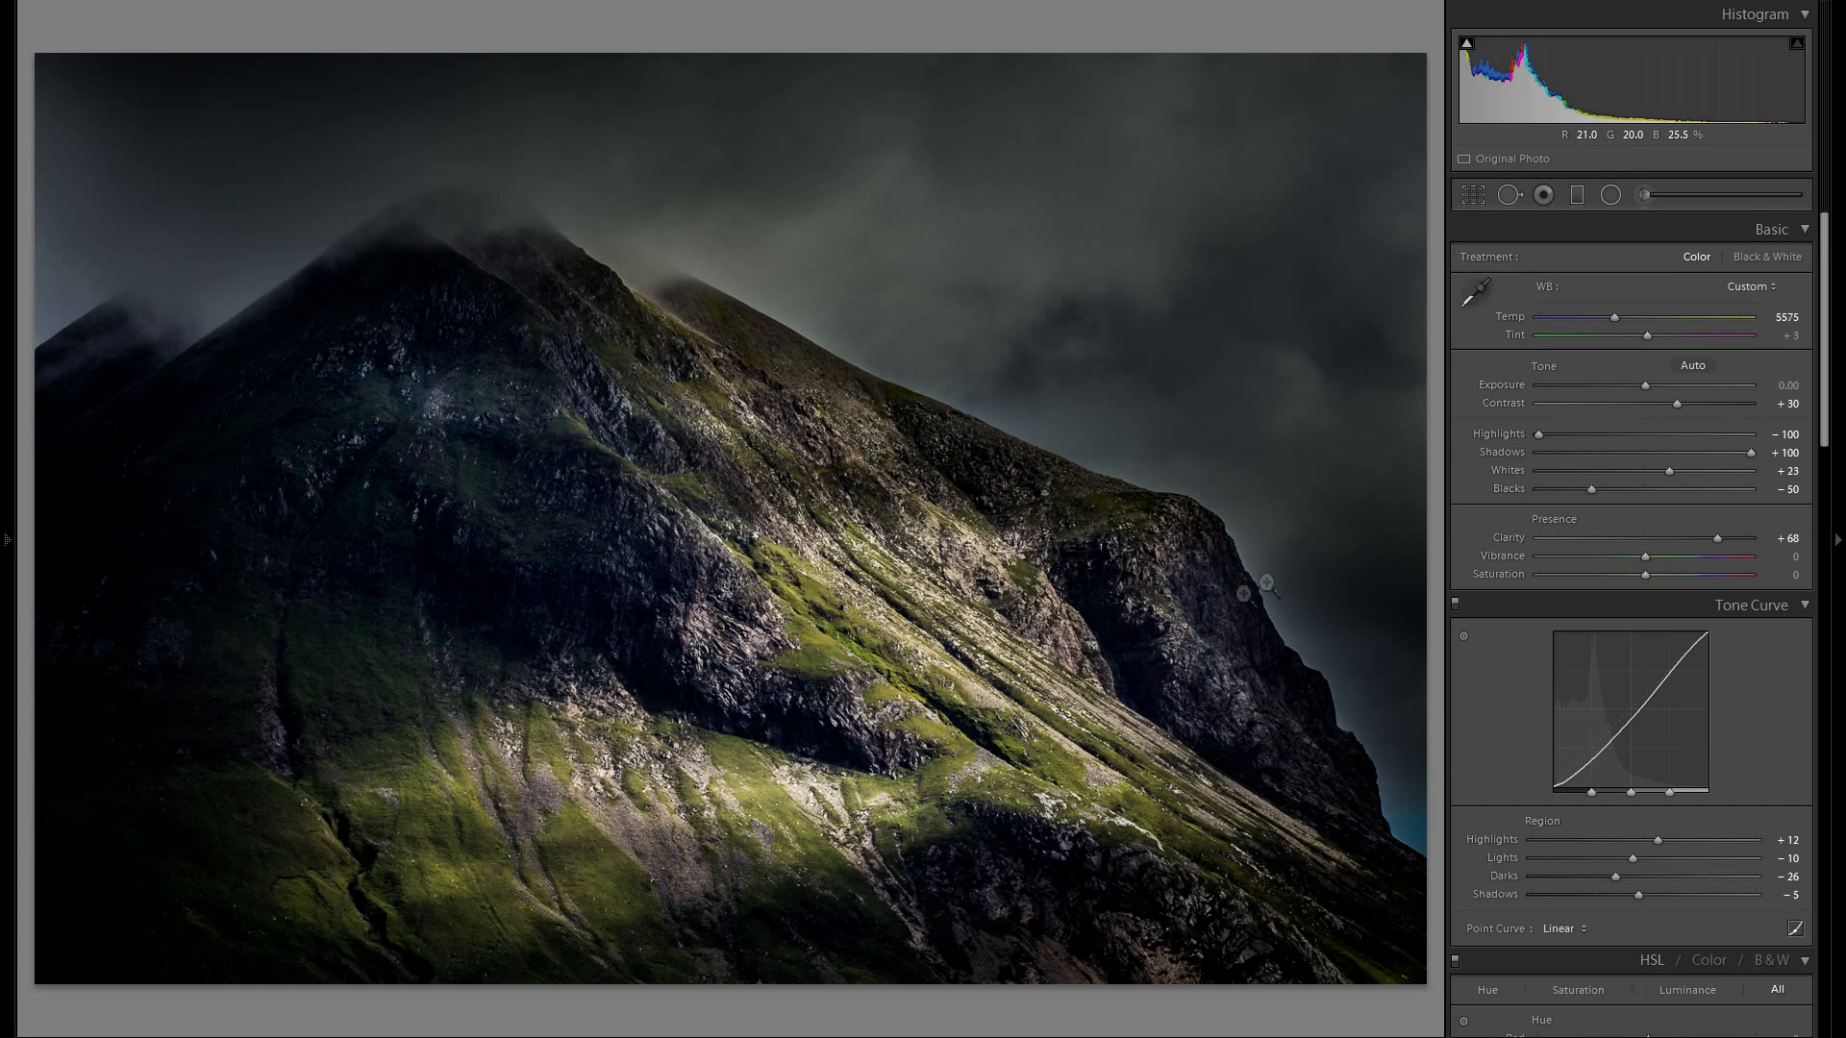
# Soften a spot on the sunlit slope with a size 19.0 adjustment brush at clarity −30.
pyautogui.click(1643, 195)
pyautogui.click(1644, 194)
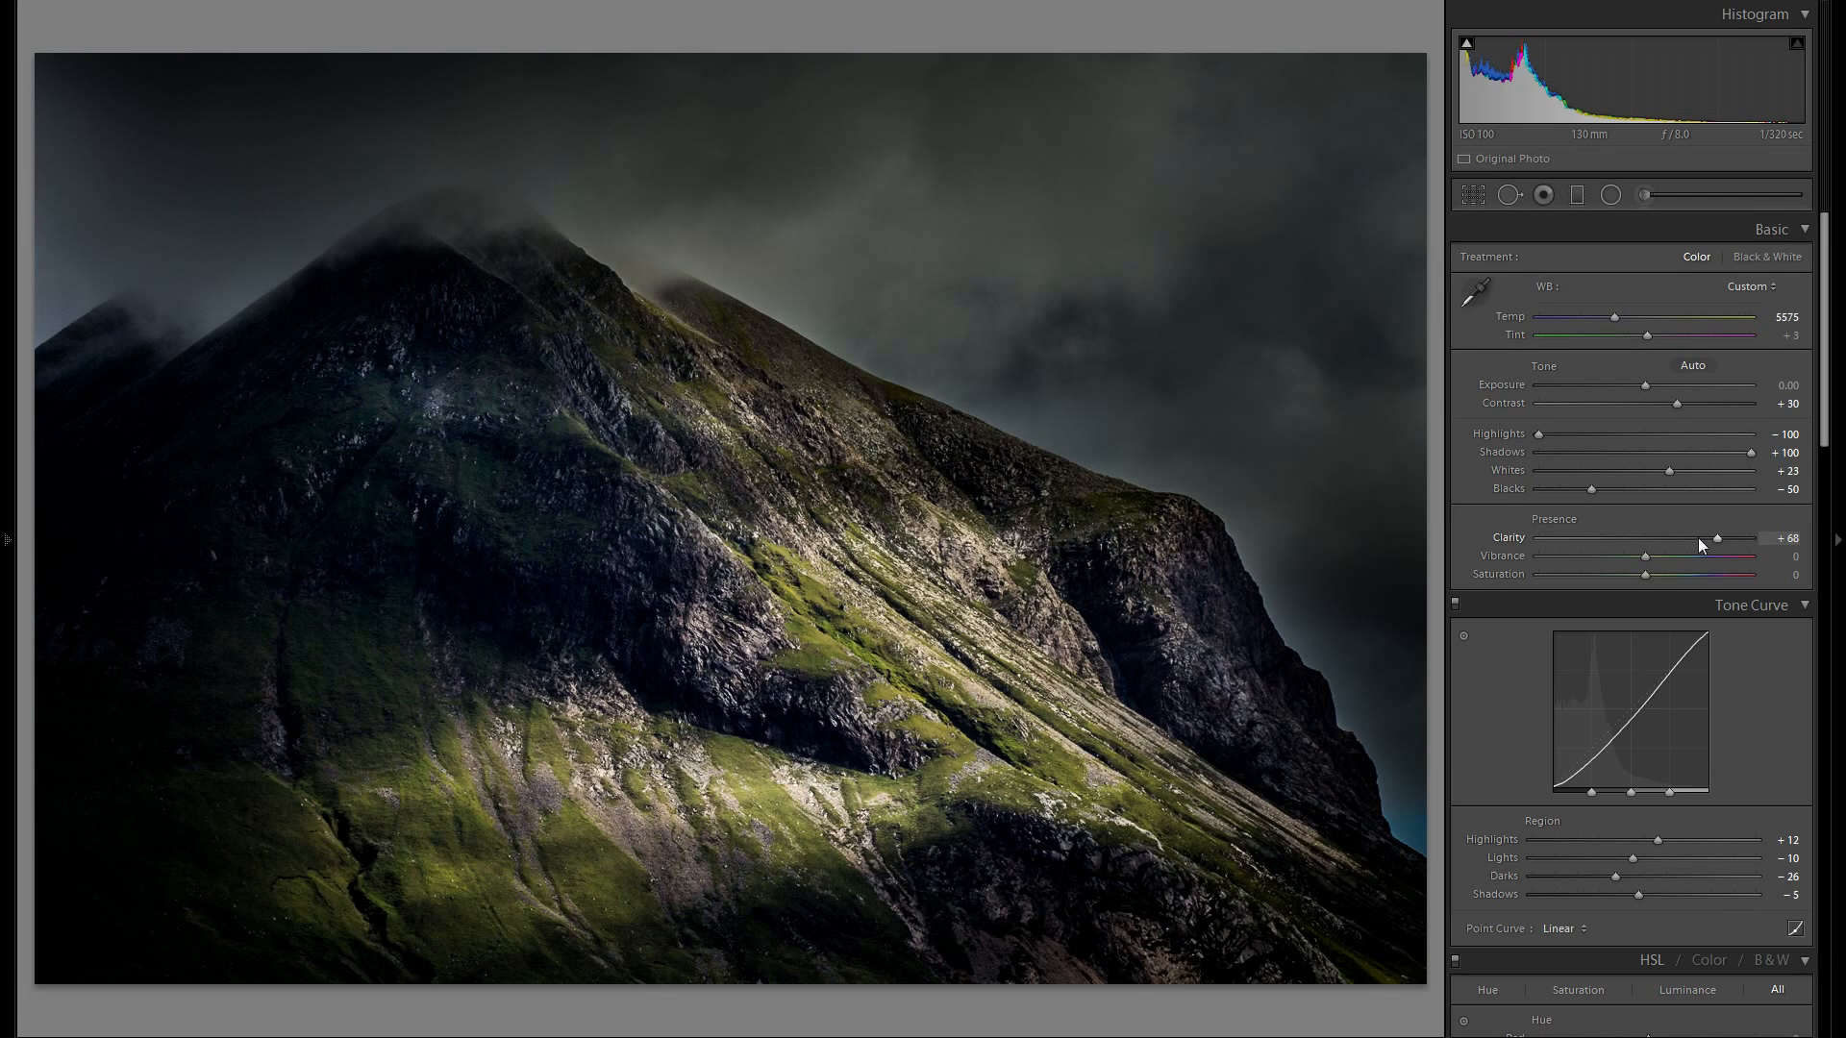
pyautogui.click(1646, 195)
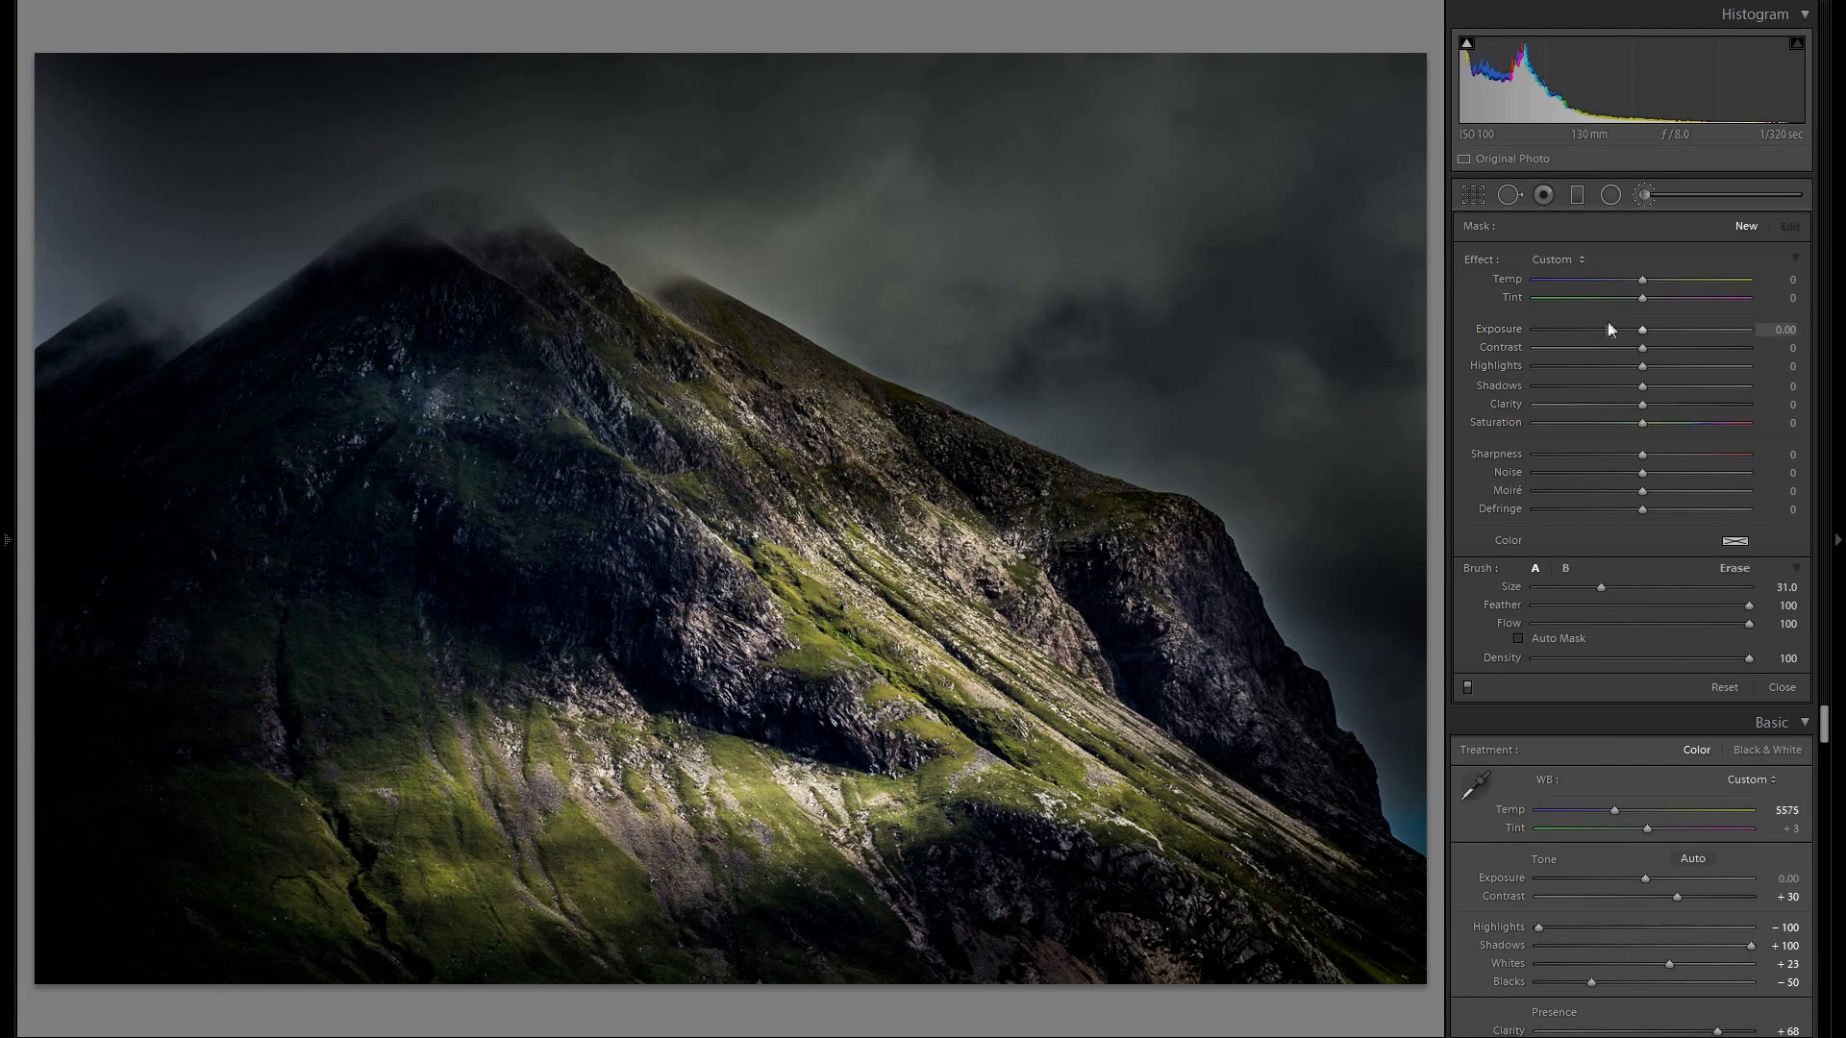
pyautogui.moveTo(1641, 405); pyautogui.dragTo(1609, 407)
pyautogui.press('[')
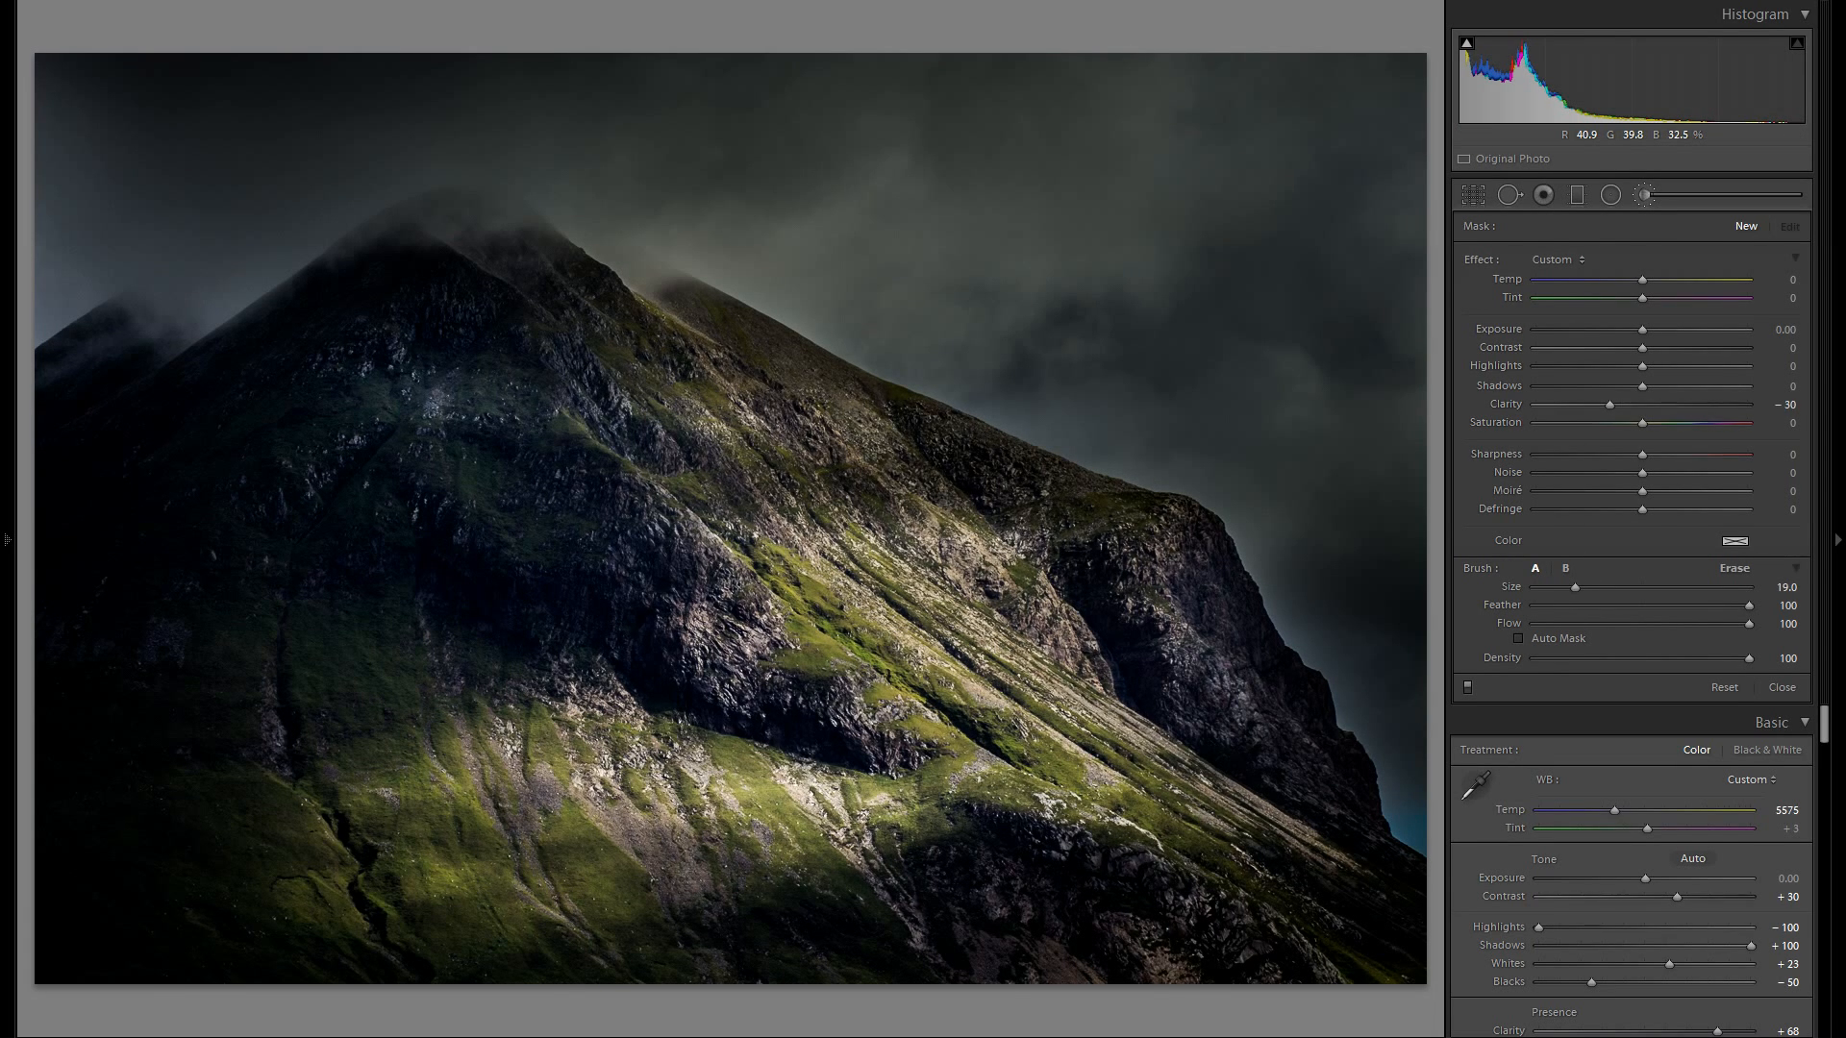
pyautogui.click(1001, 645)
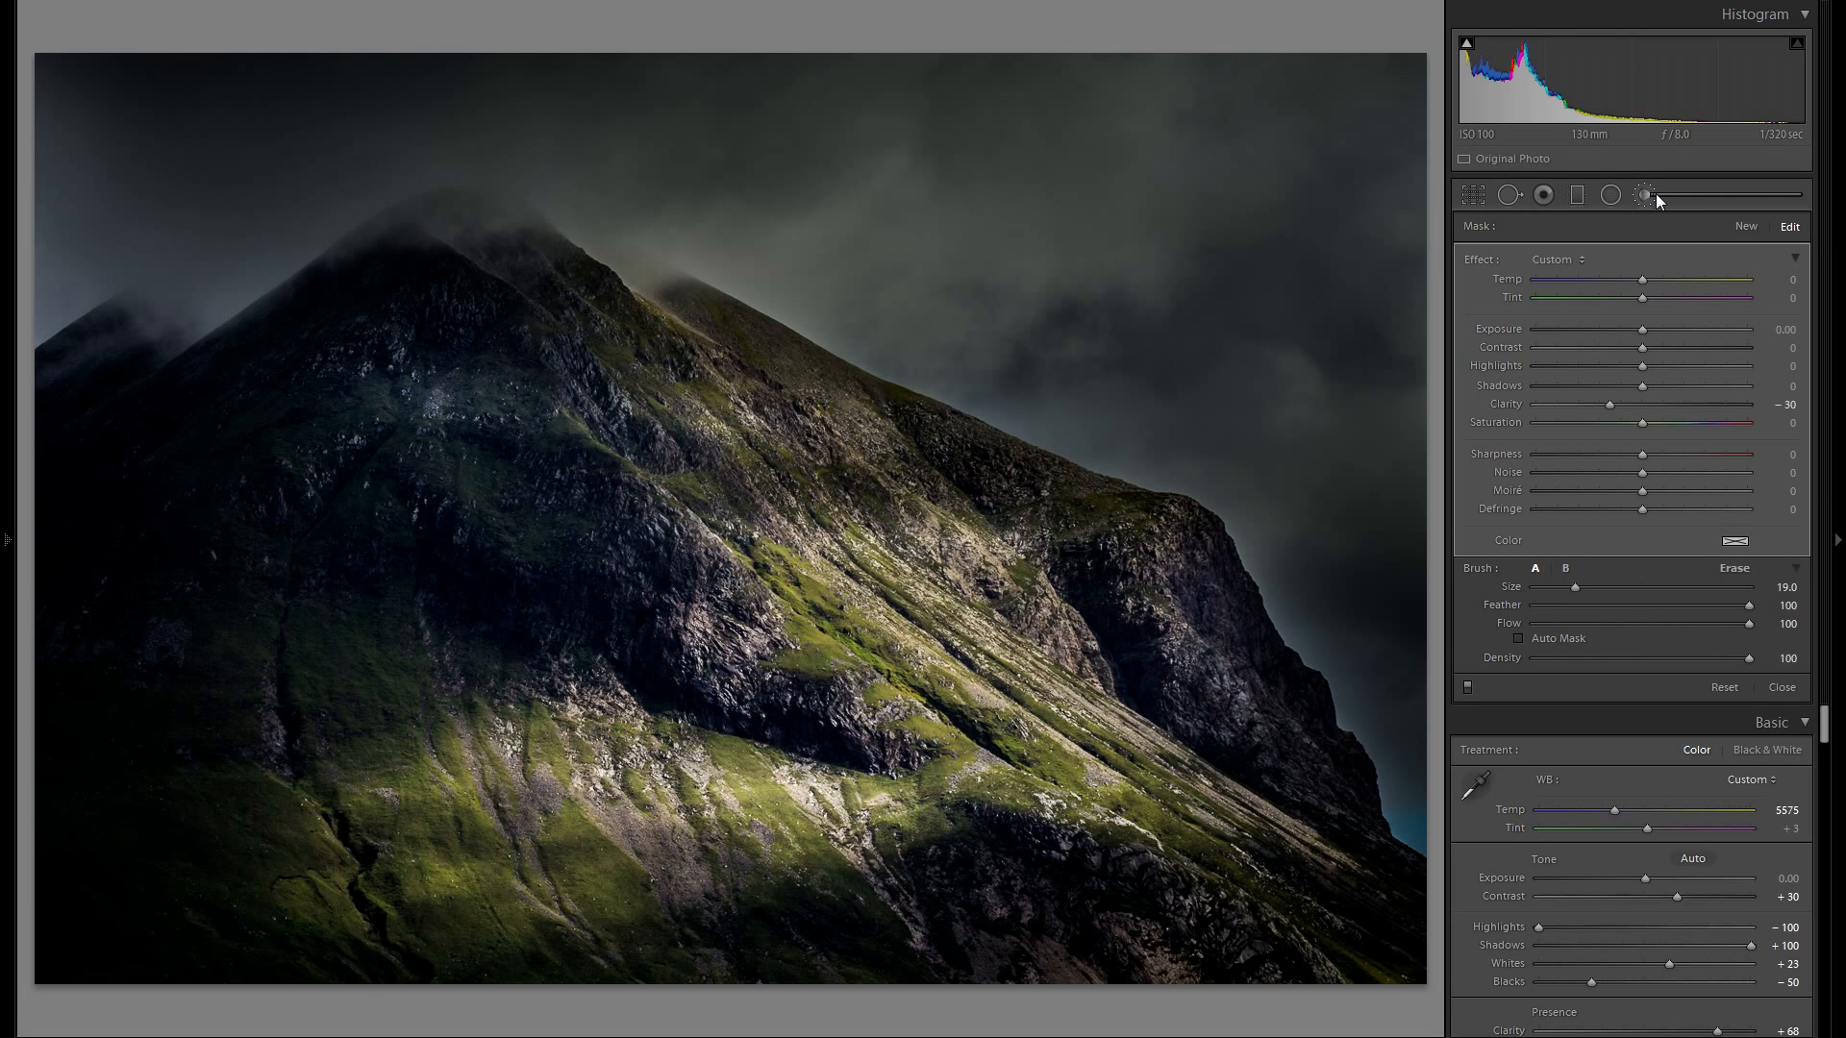
# Delete the brightening radial filter on the shaded face below the main peak.
pyautogui.click(1615, 197)
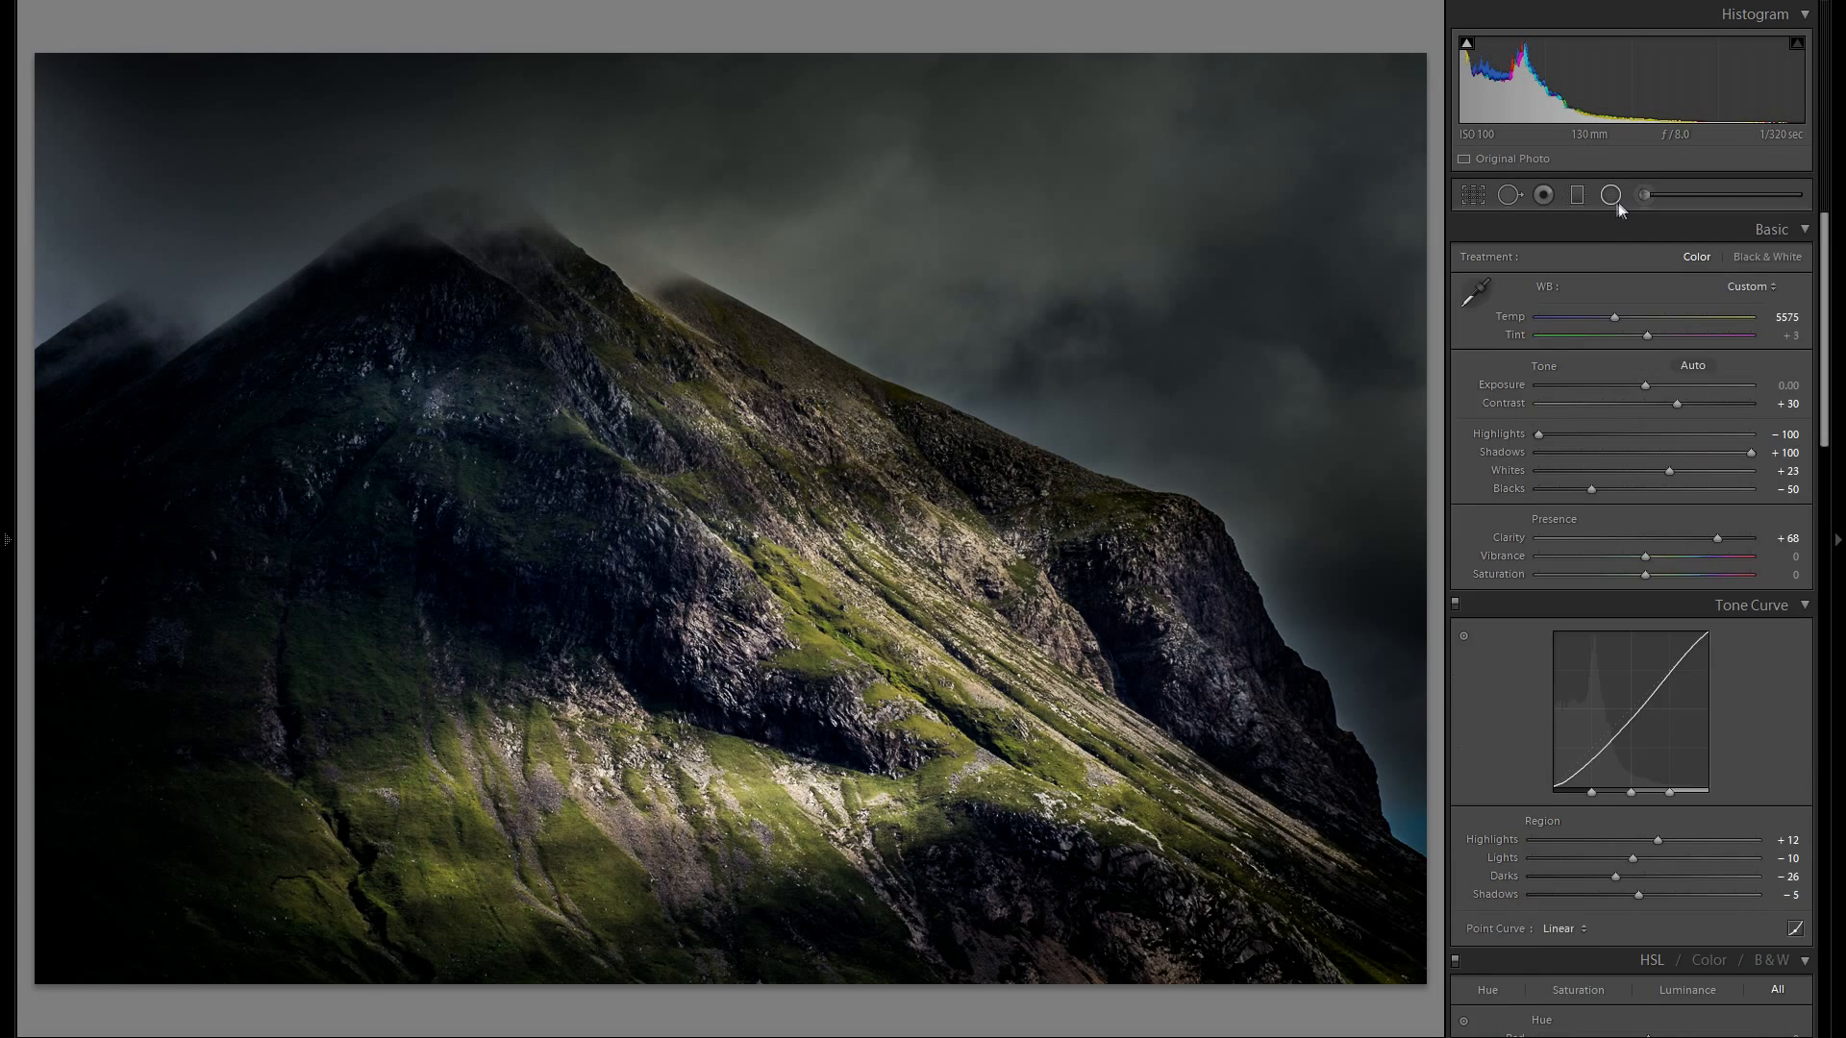
pyautogui.click(435, 392)
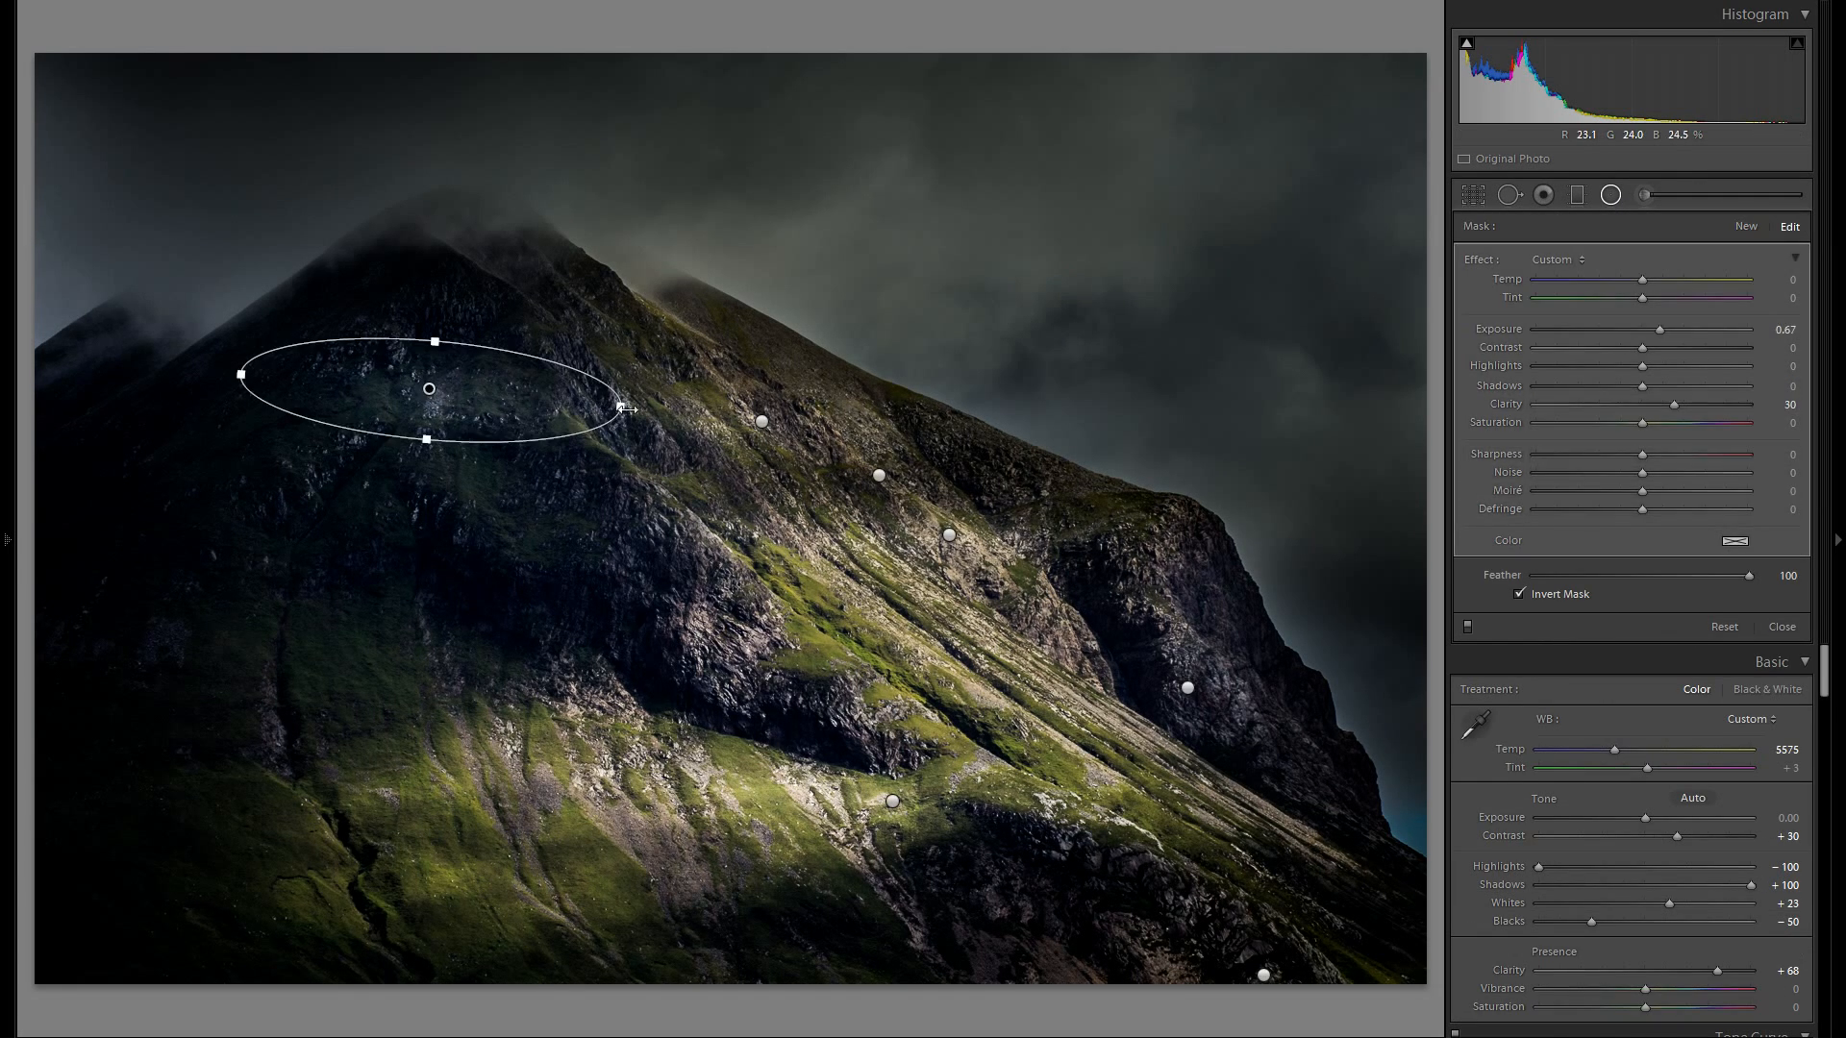
pyautogui.moveTo(620, 406); pyautogui.dragTo(511, 414)
pyautogui.rightClick(435, 389)
pyautogui.click(481, 424)
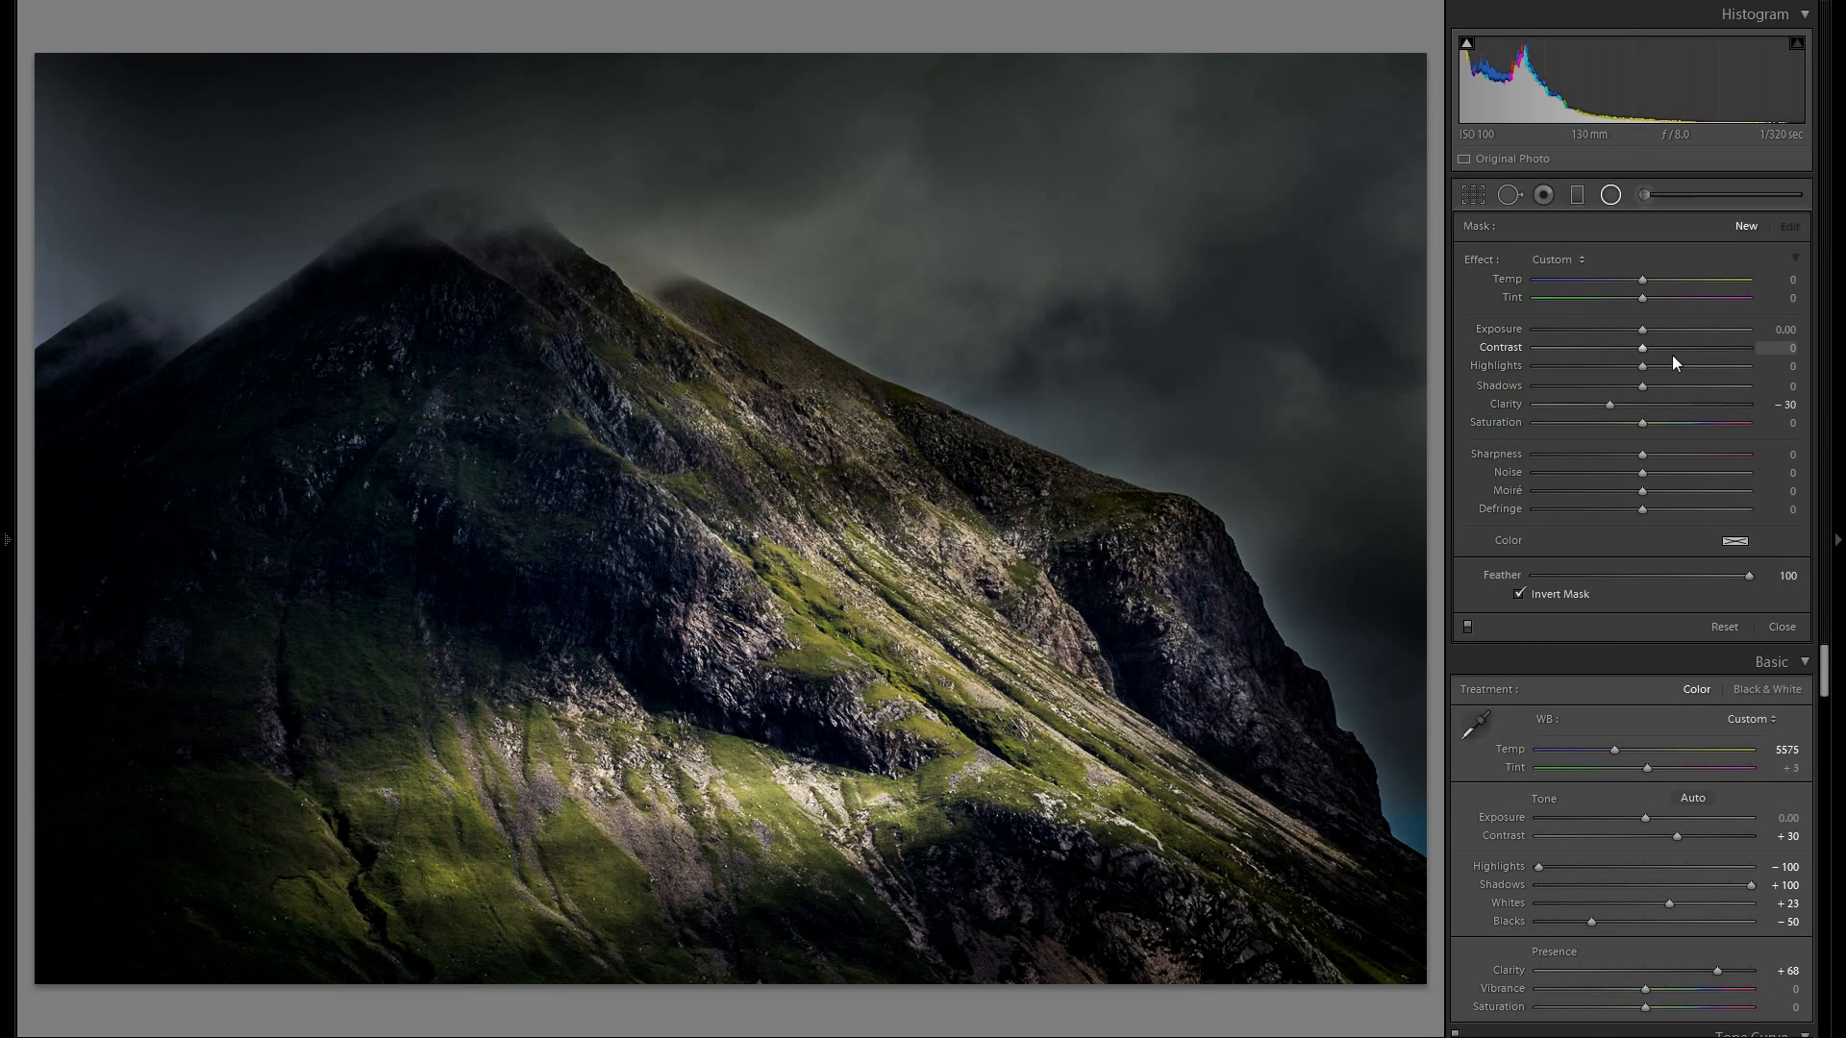
pyautogui.click(1616, 199)
# Compare the photo's imported state in the edit history with the latest edit, and return to the latest state.
pyautogui.click(4, 290)
pyautogui.scroll(-10, 80, 528)
pyautogui.click(135, 992)
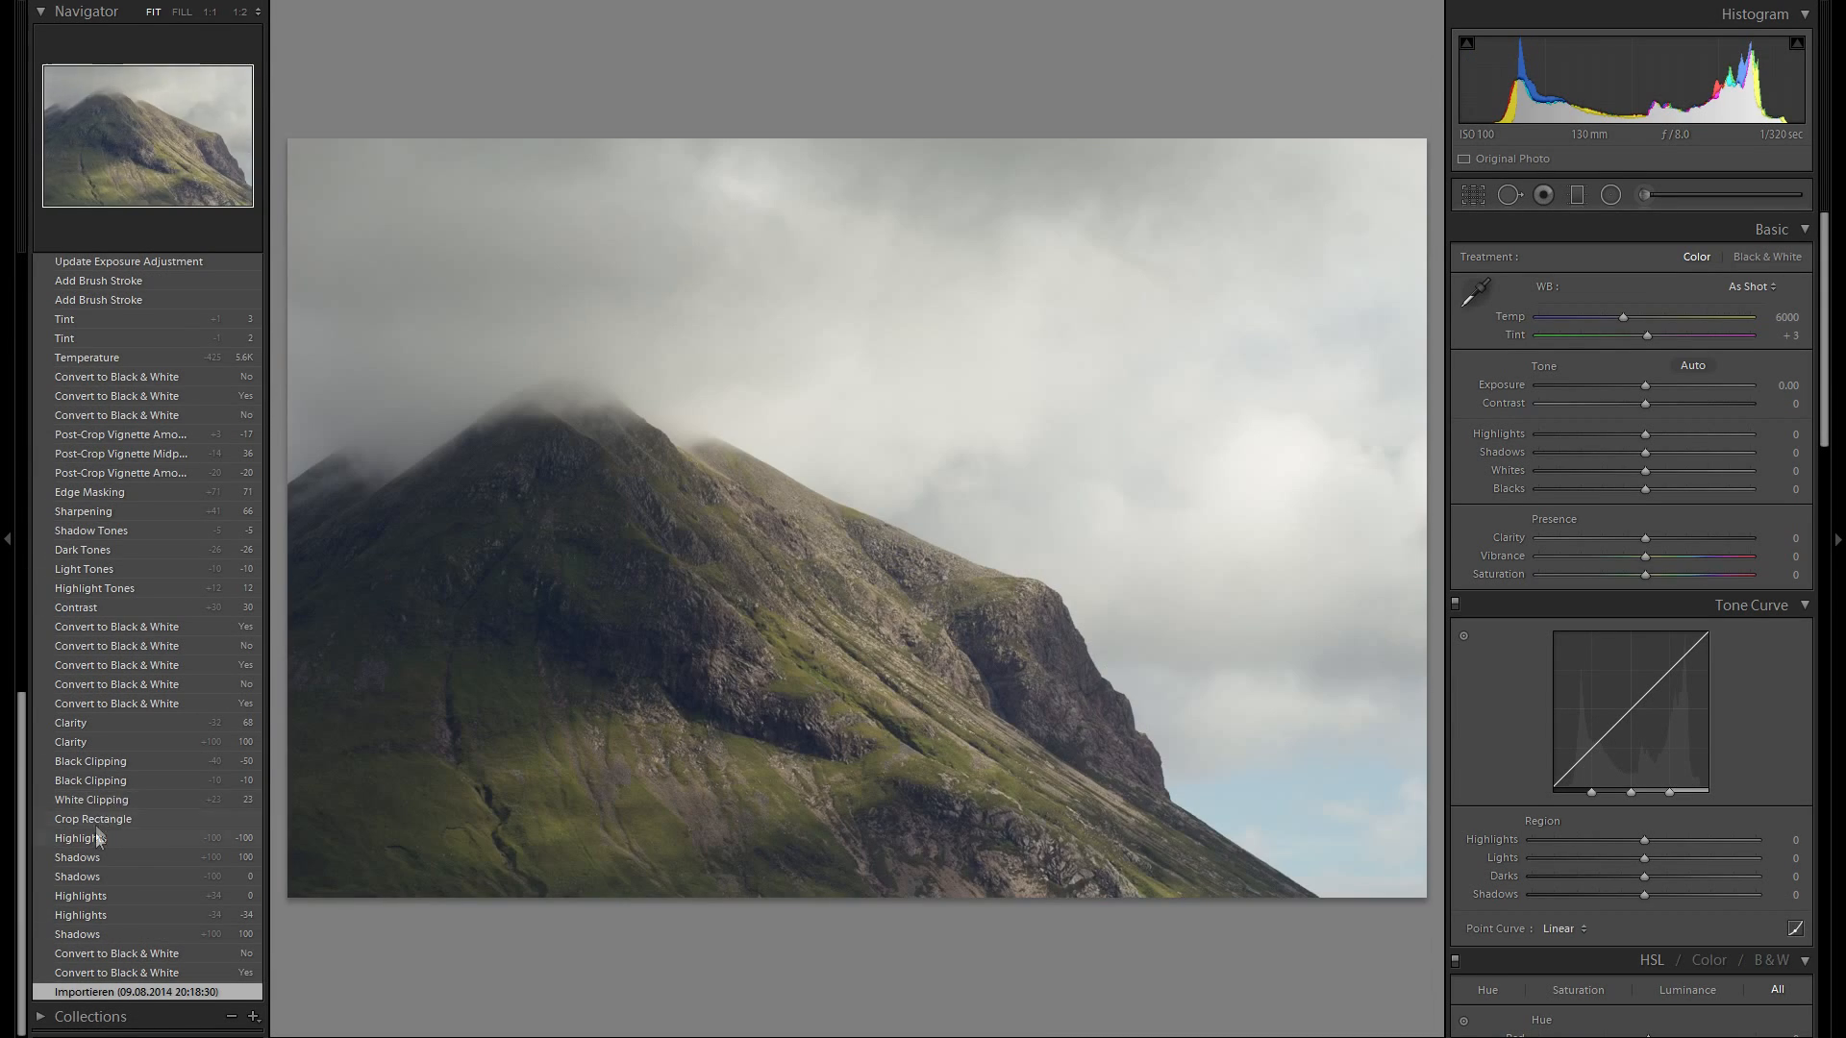
pyautogui.scroll(10, 96, 817)
pyautogui.click(146, 355)
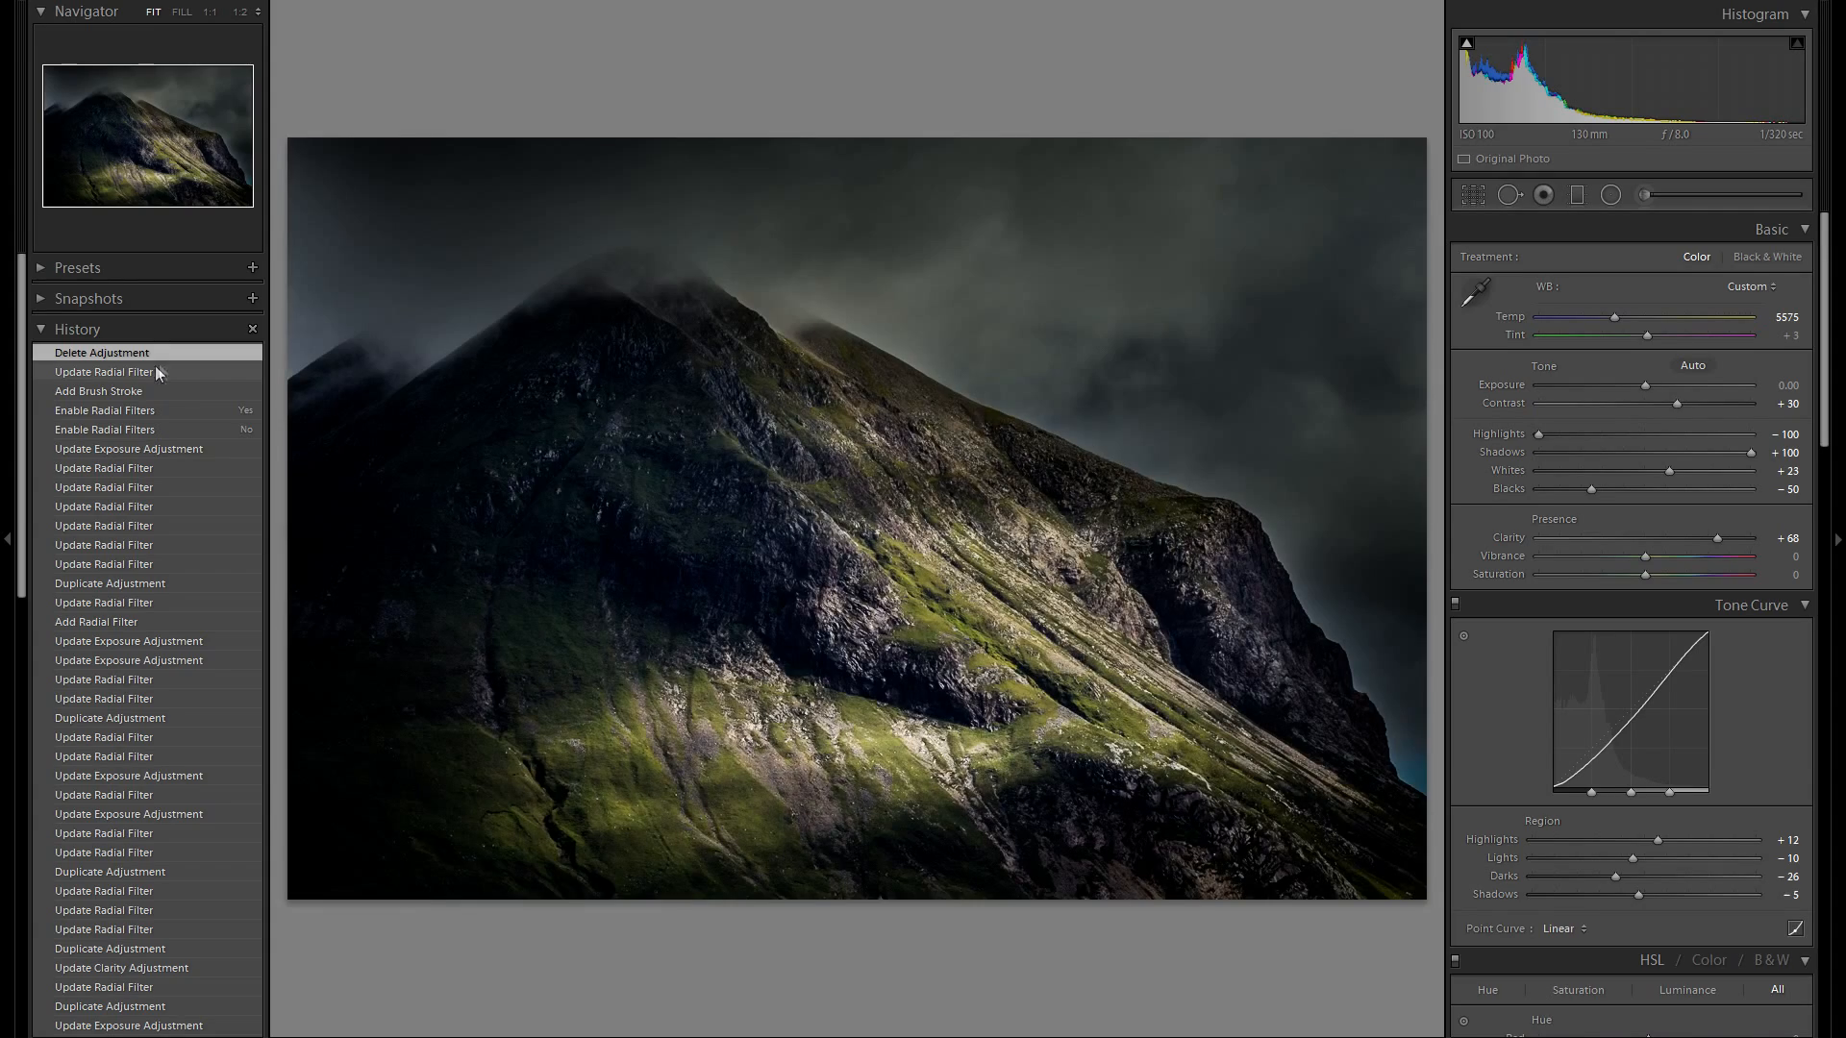
pyautogui.click(4, 364)
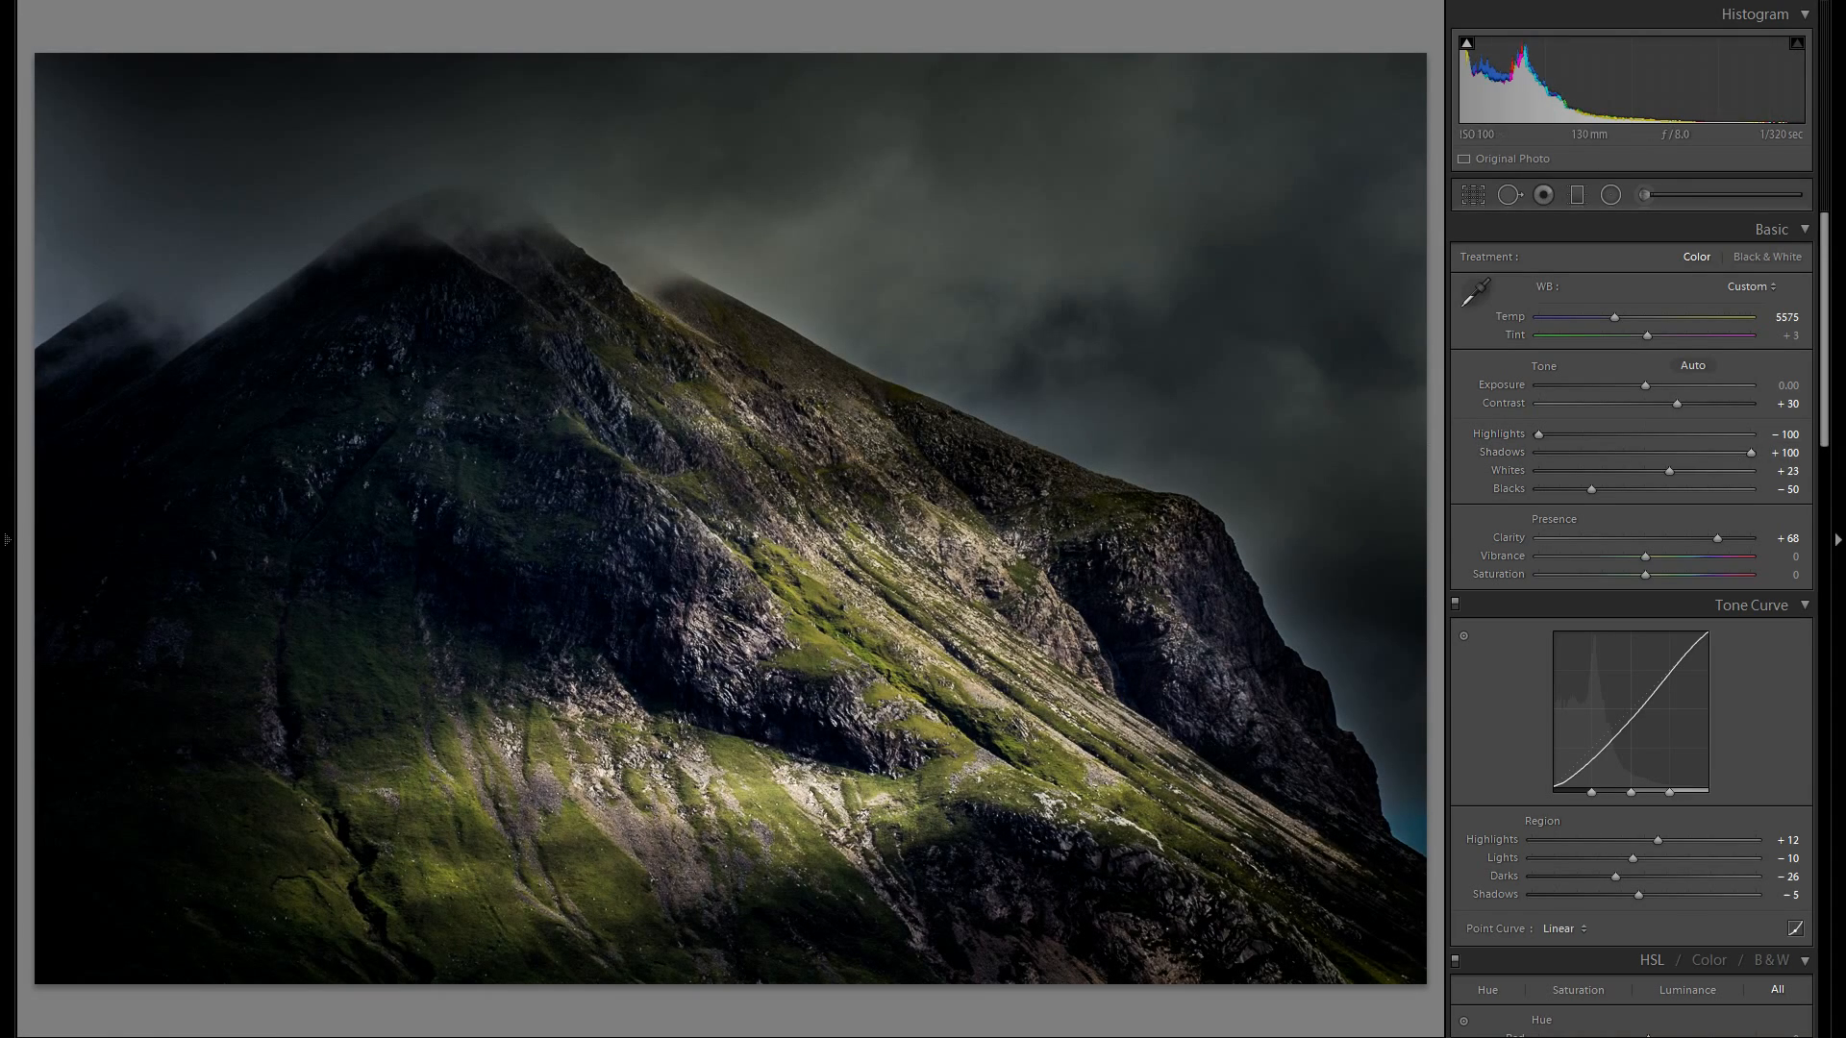
# Examine the enlarged photo in a split before/after comparison and return to the normal editing view.
pyautogui.click(1838, 460)
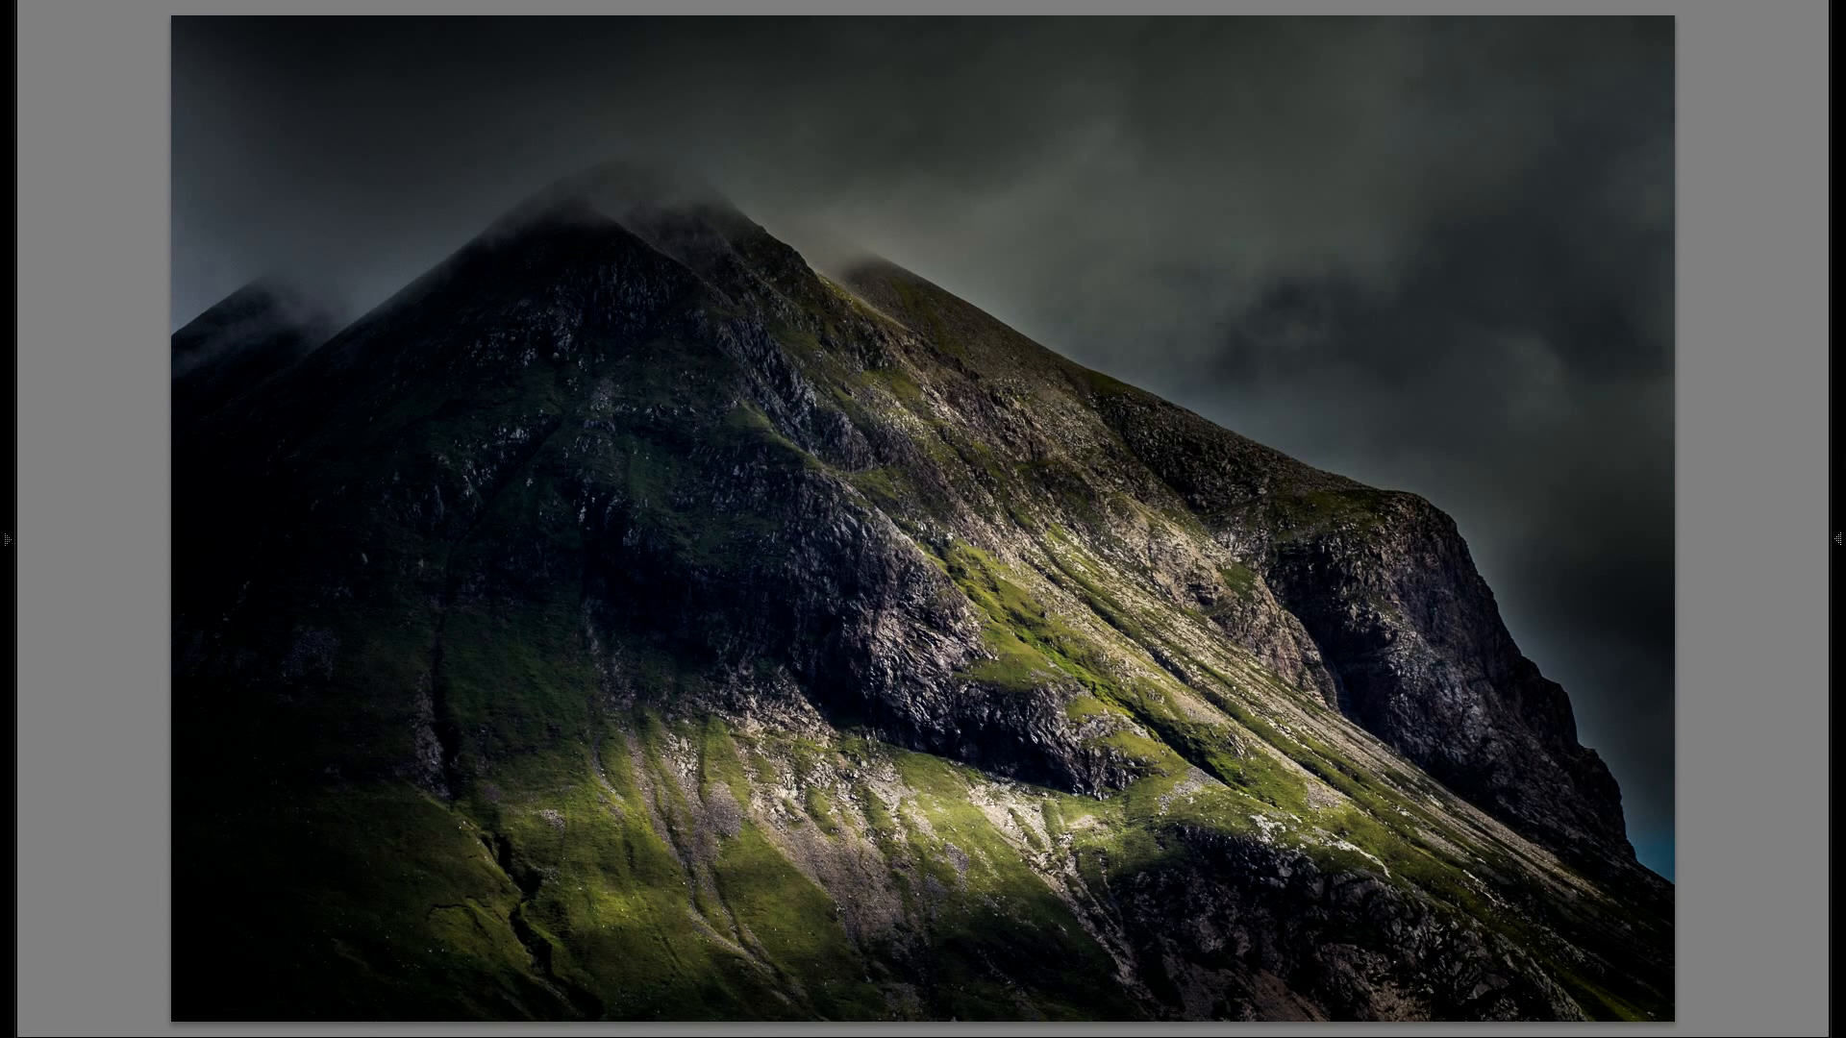
pyautogui.hotkey('shift', 'y')
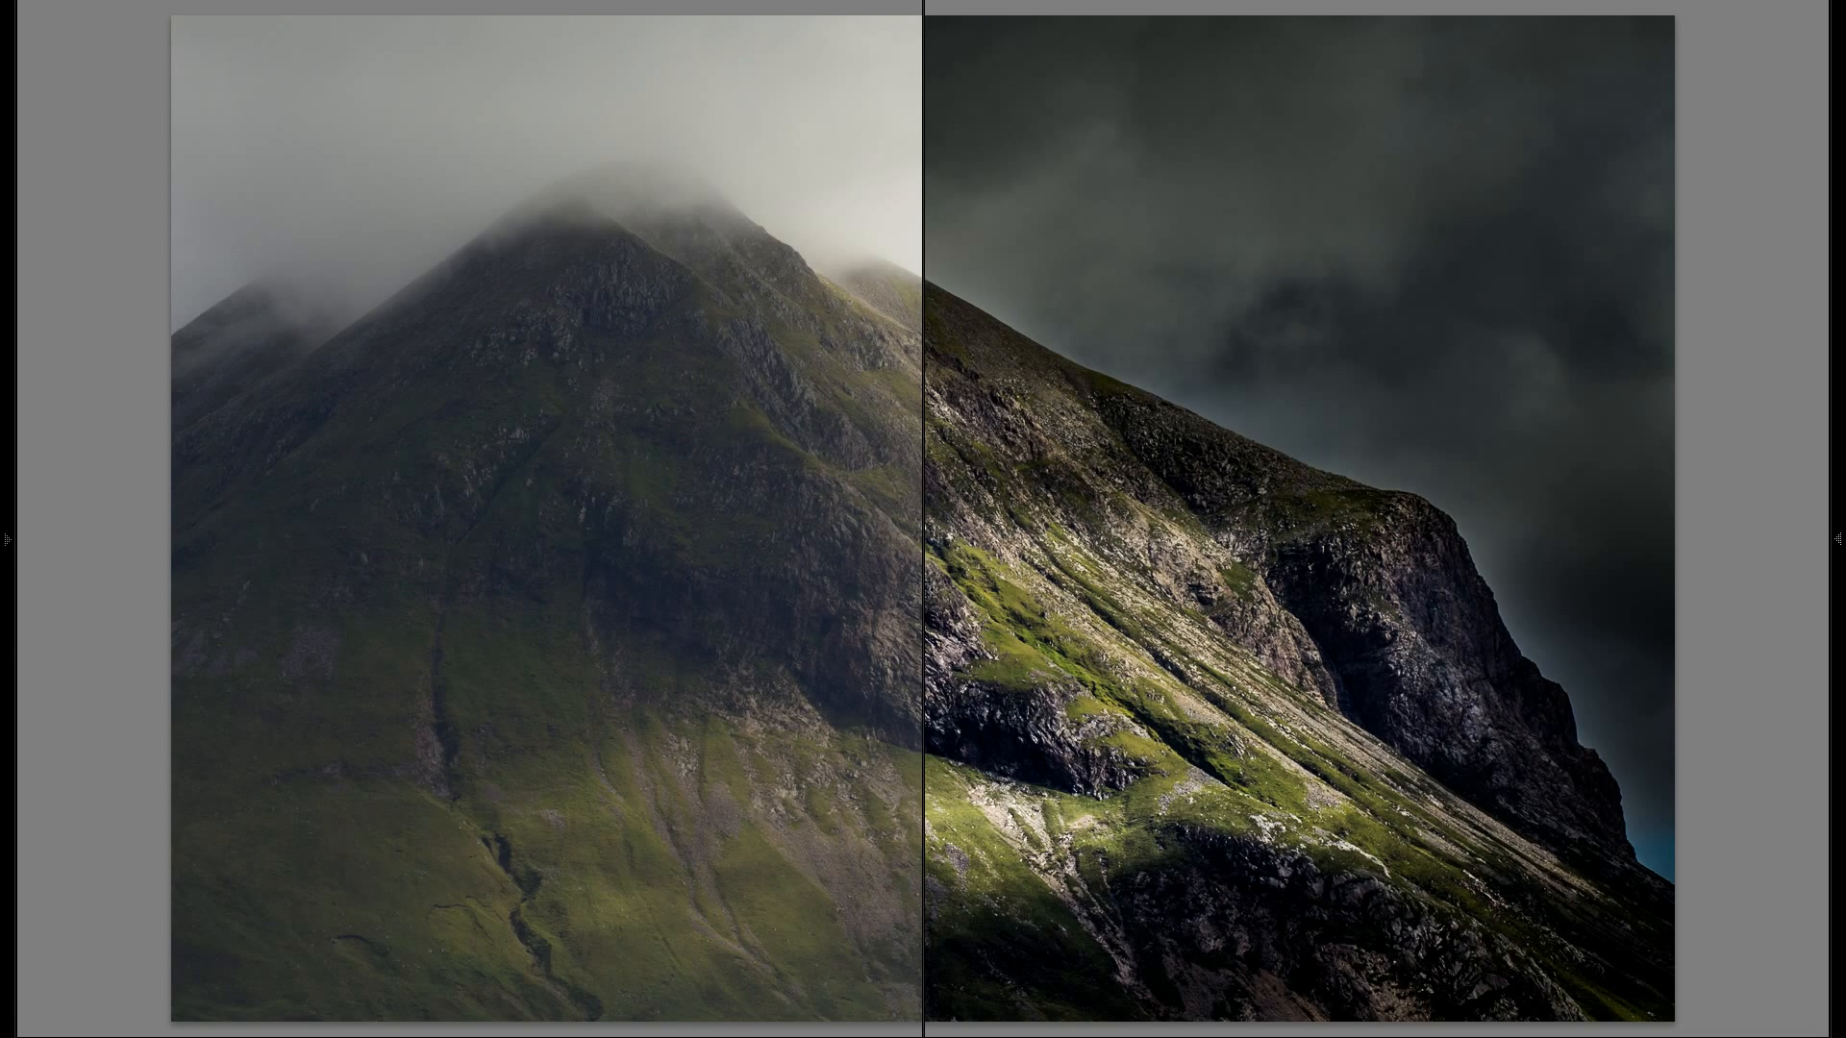
pyautogui.press('y')
pyautogui.click(1840, 236)
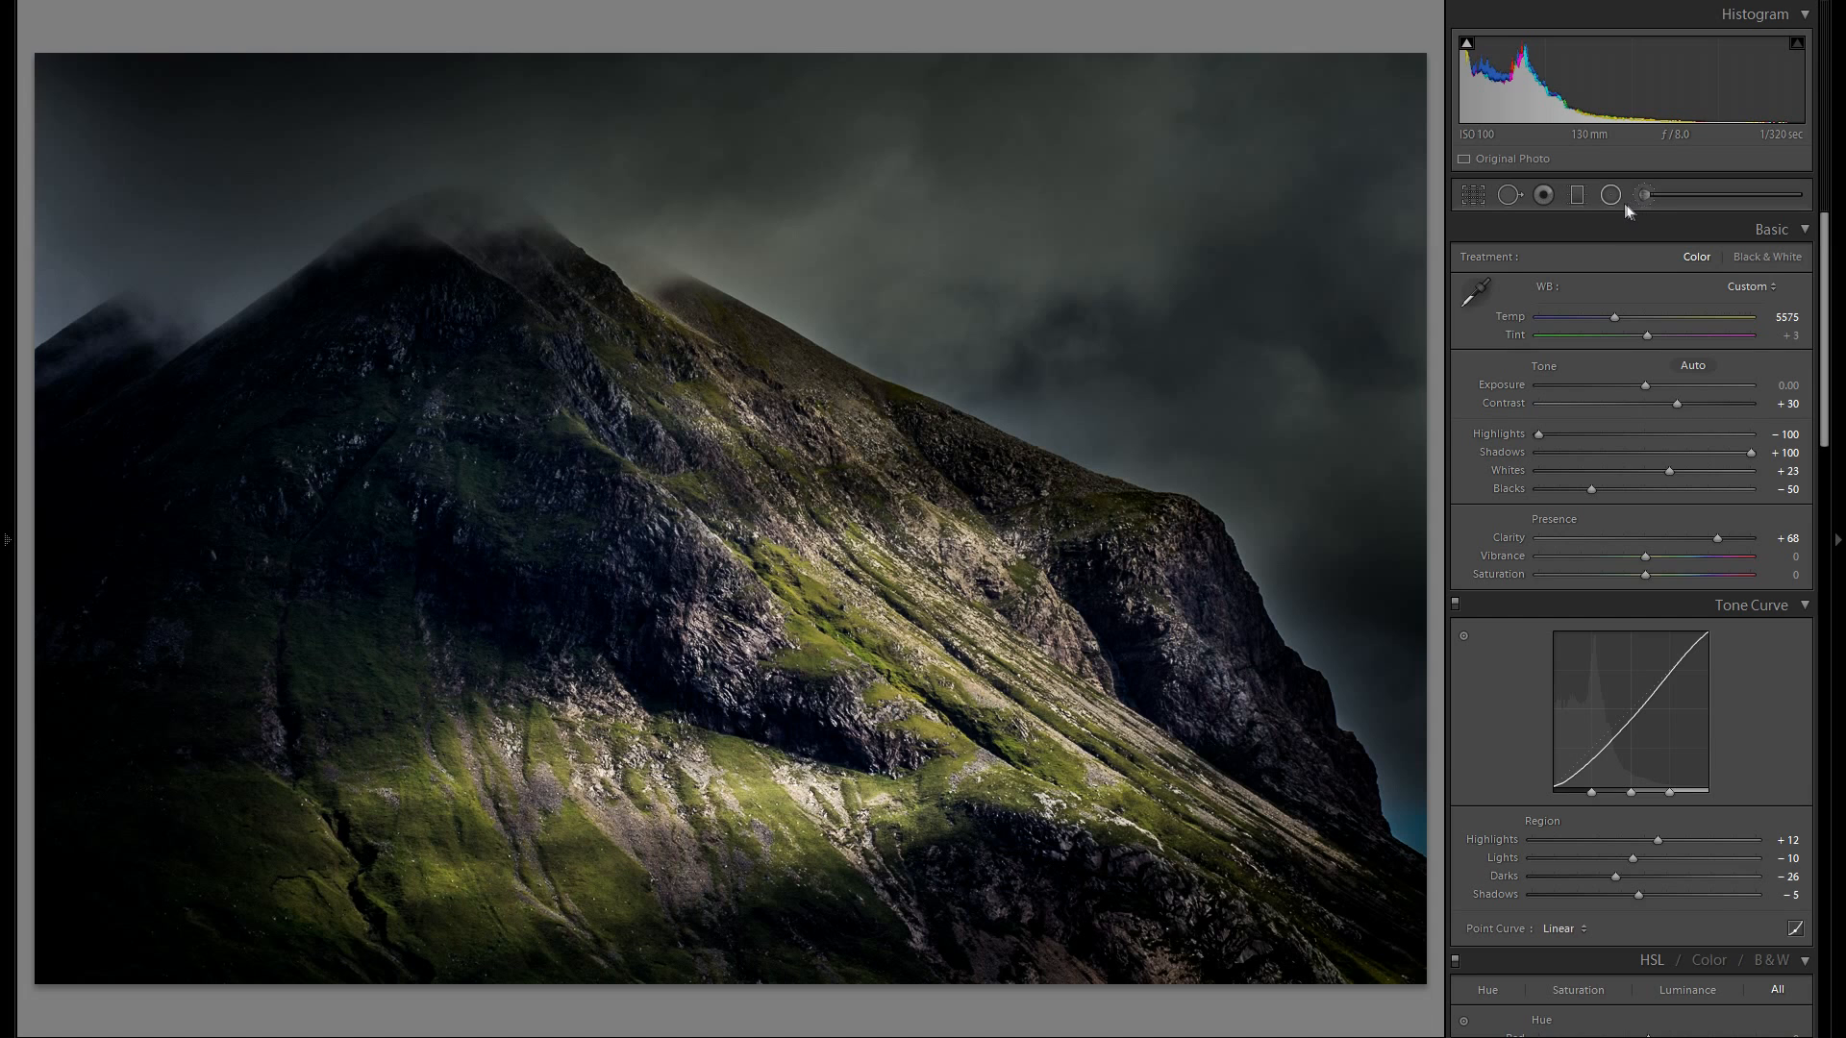
# Preview the finished edit in black and white and switch back to color.
pyautogui.click(1785, 256)
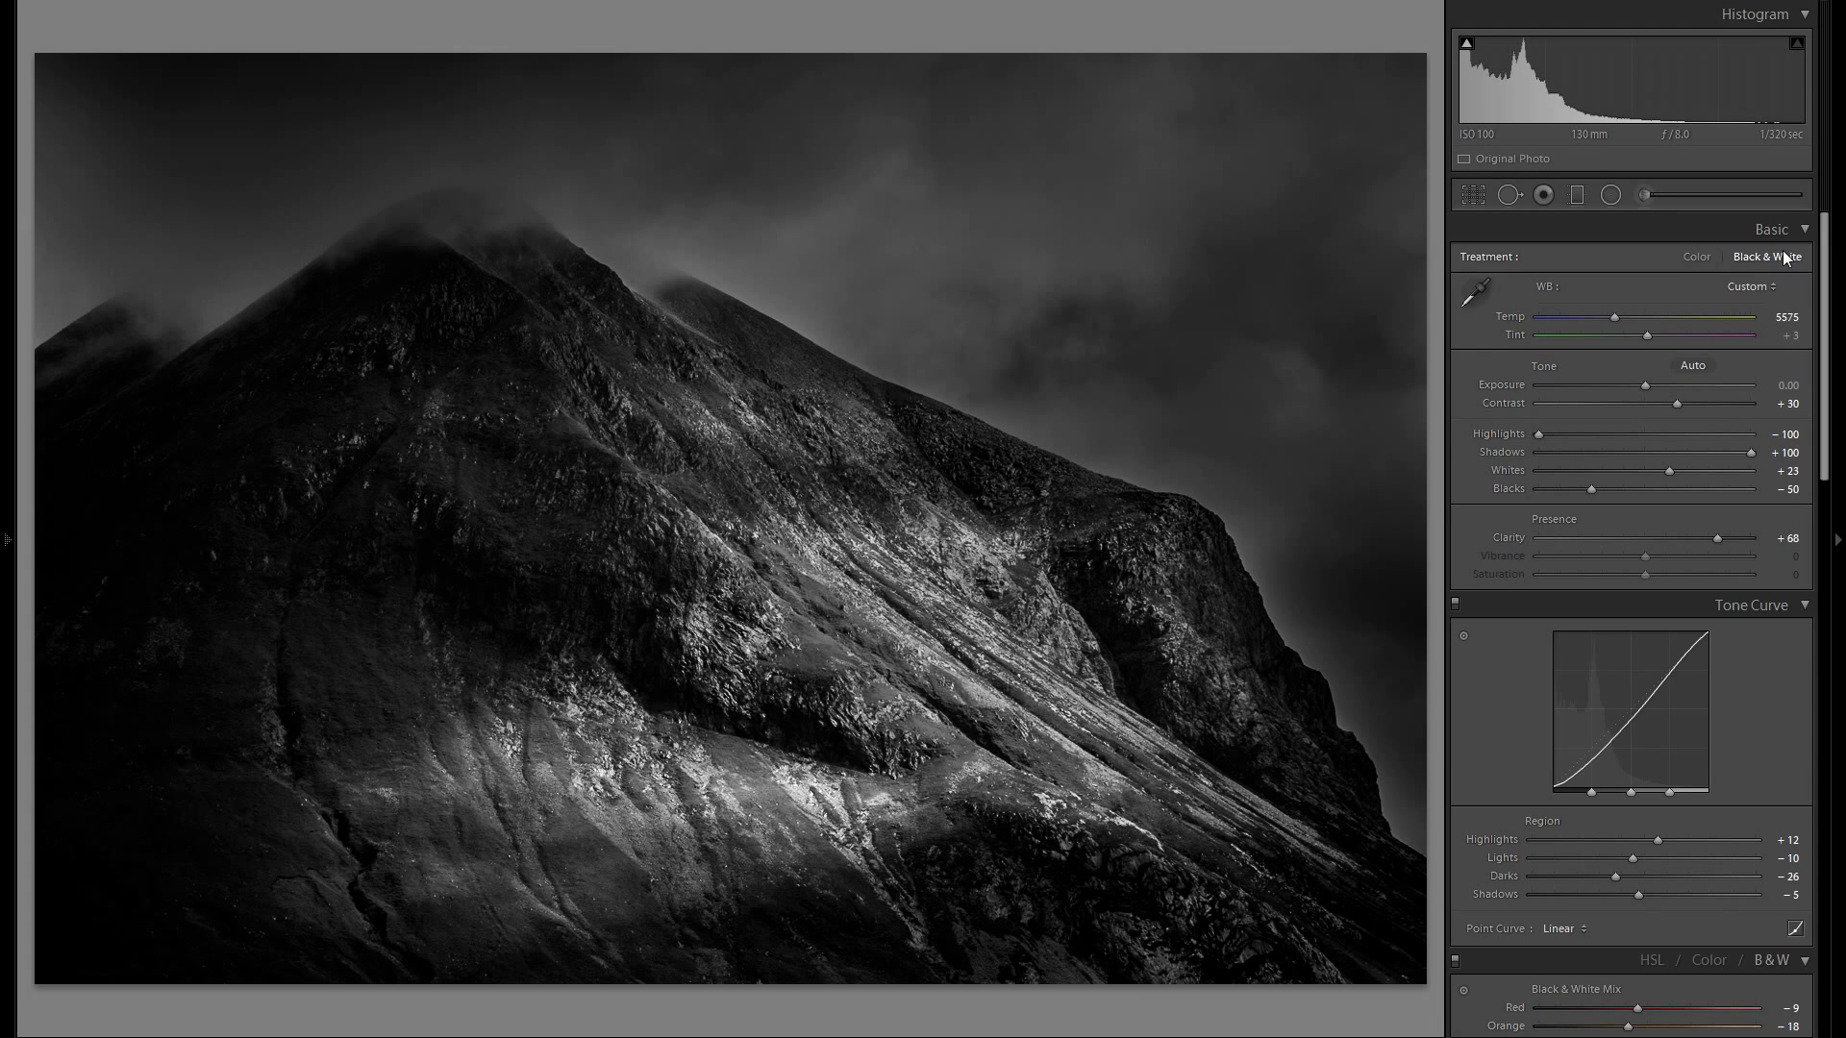
pyautogui.press('v')
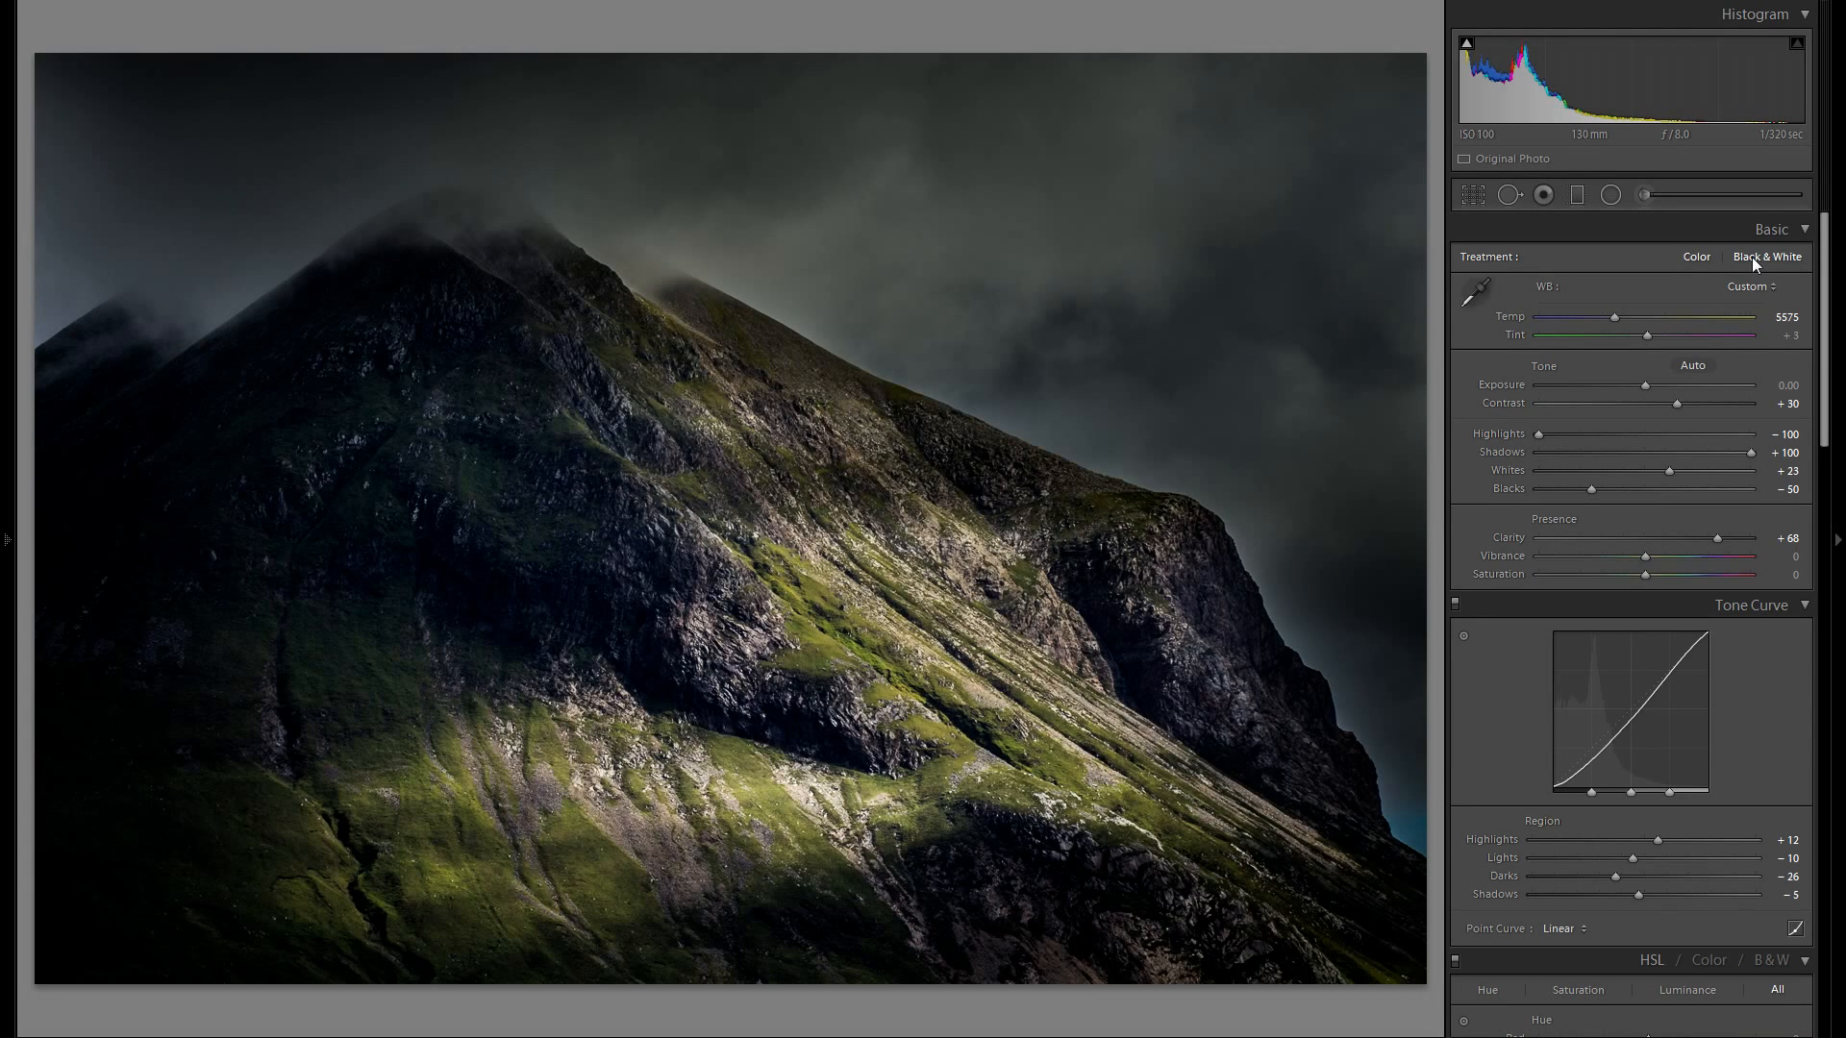